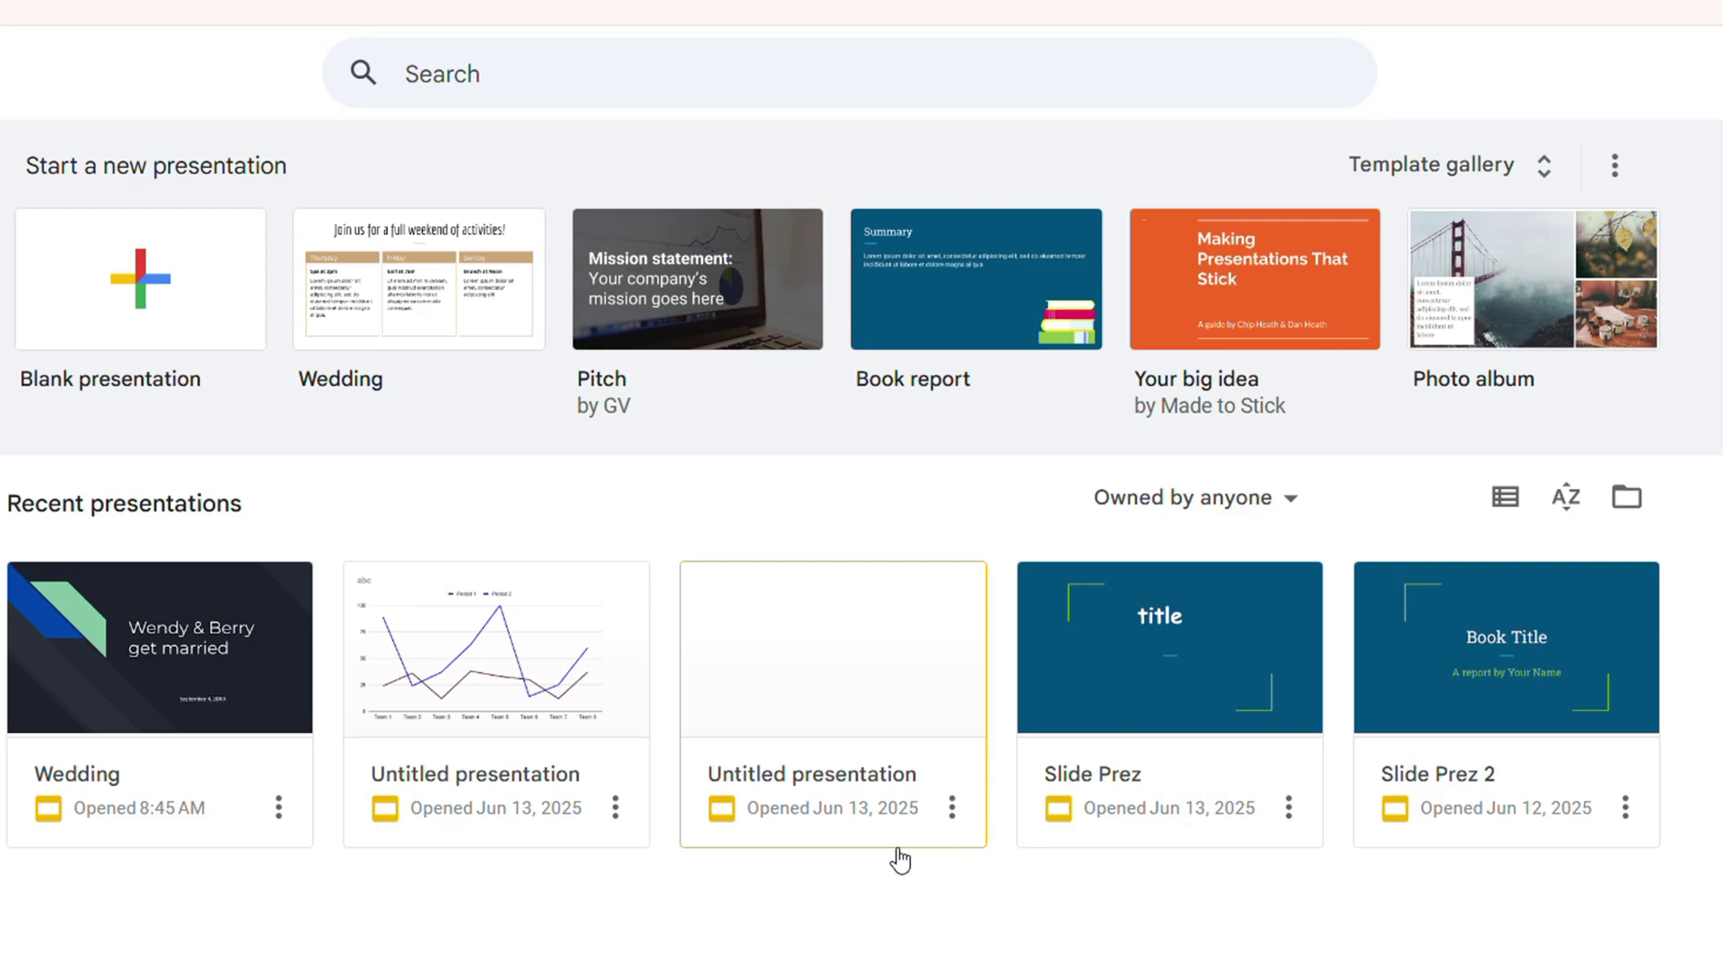
- Open the Wedding deck in Google Slides, dismiss the live pointers tip, and return to slide 1
left_click(138, 700)
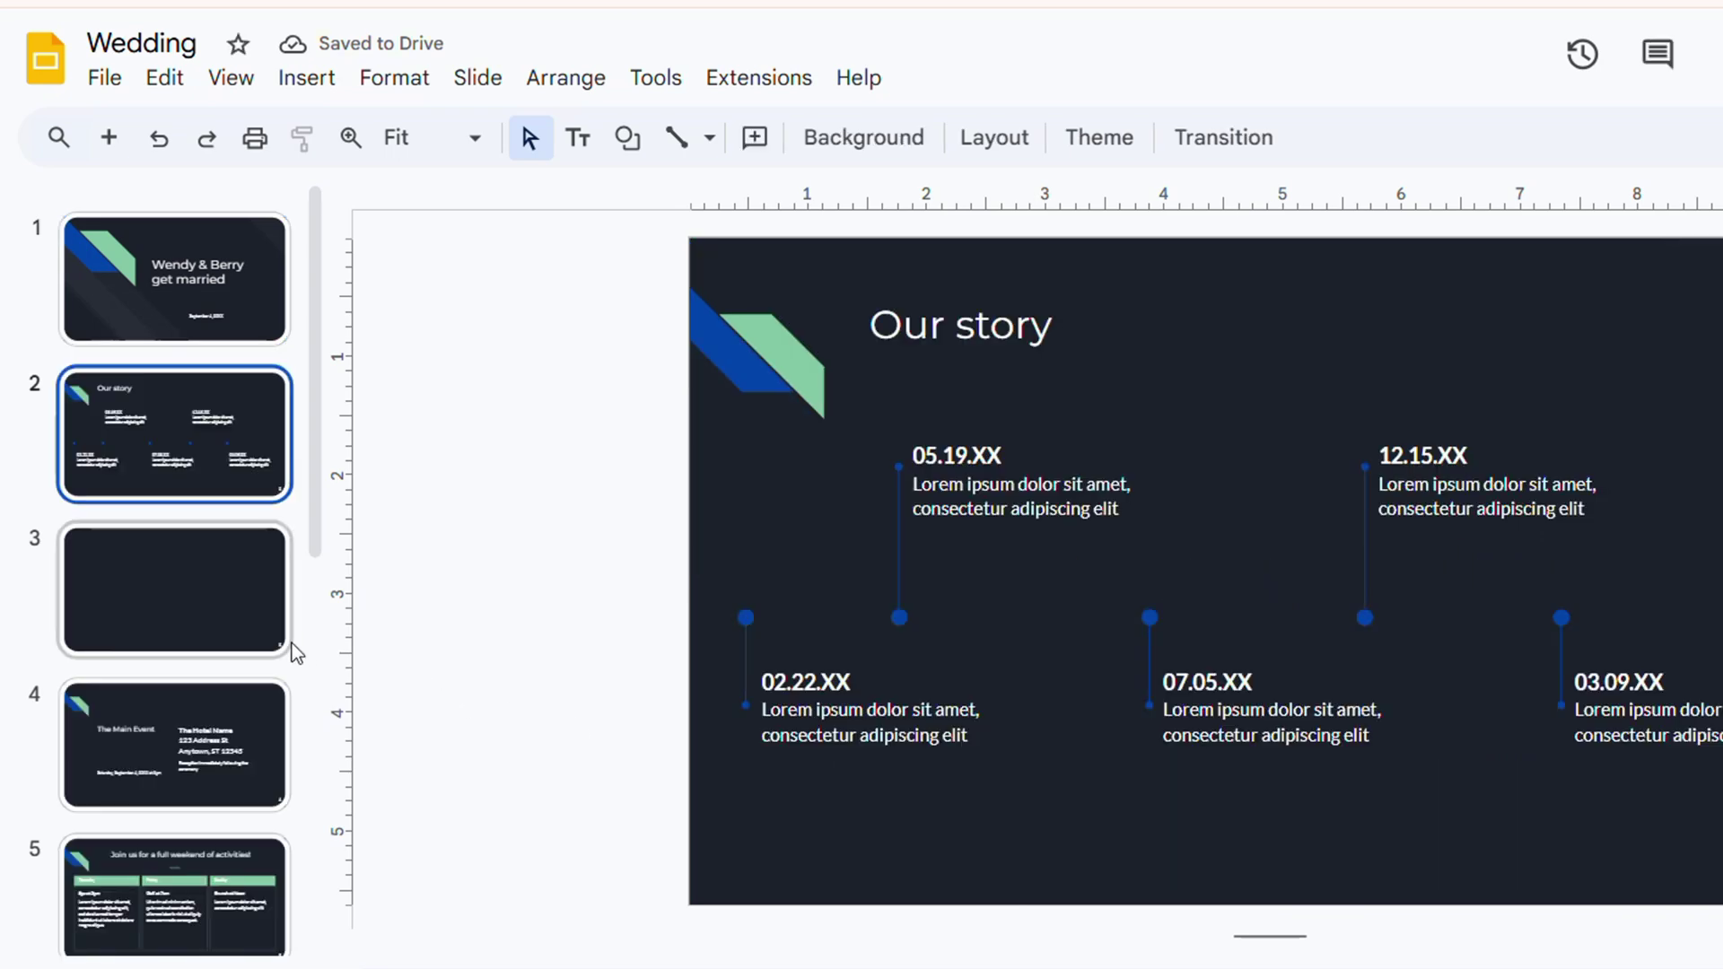
scroll(289, 661, "down", 10)
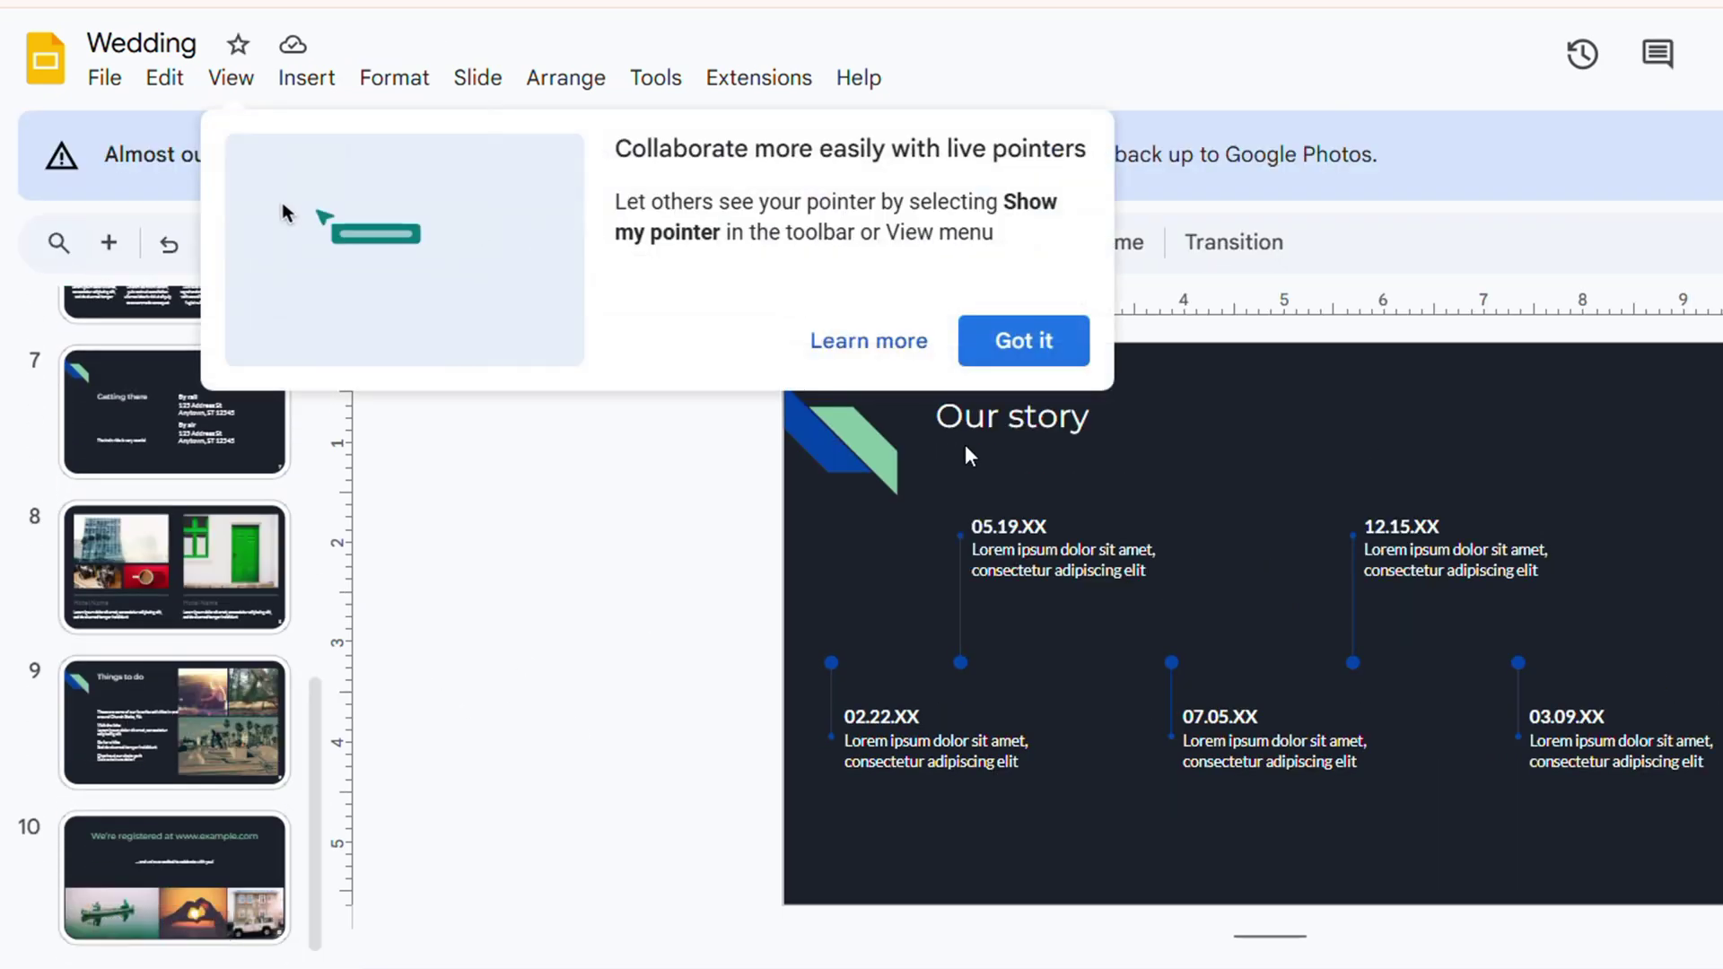
left_click(1058, 353)
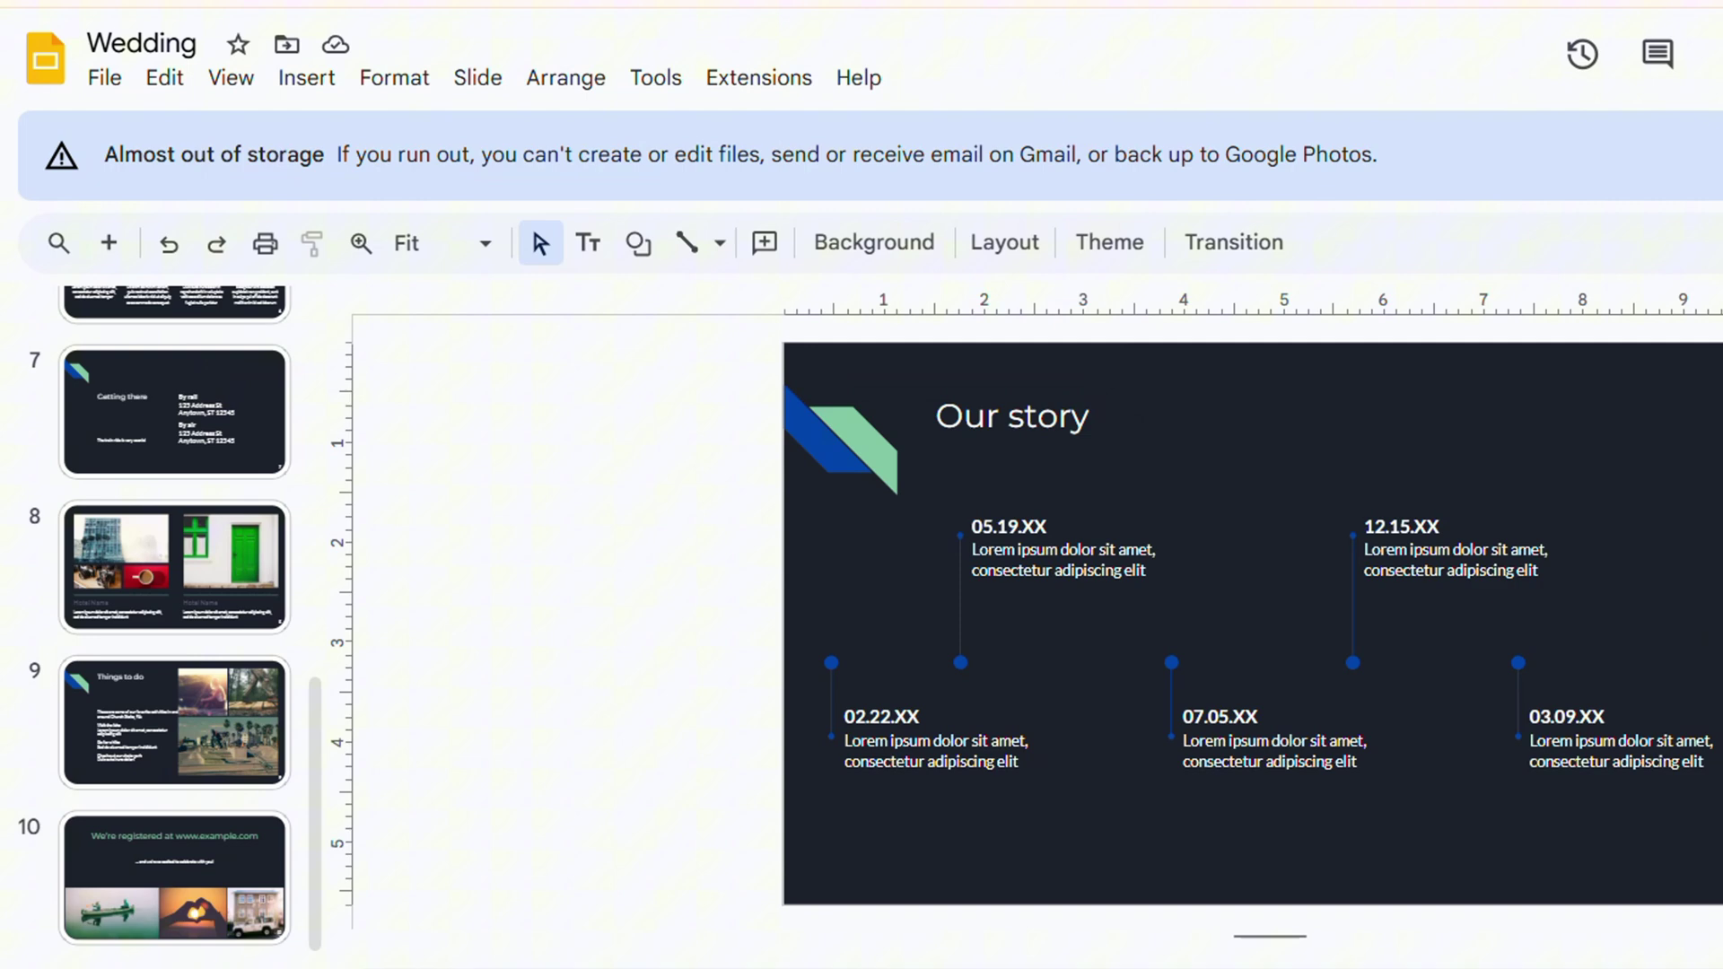
key("Home")
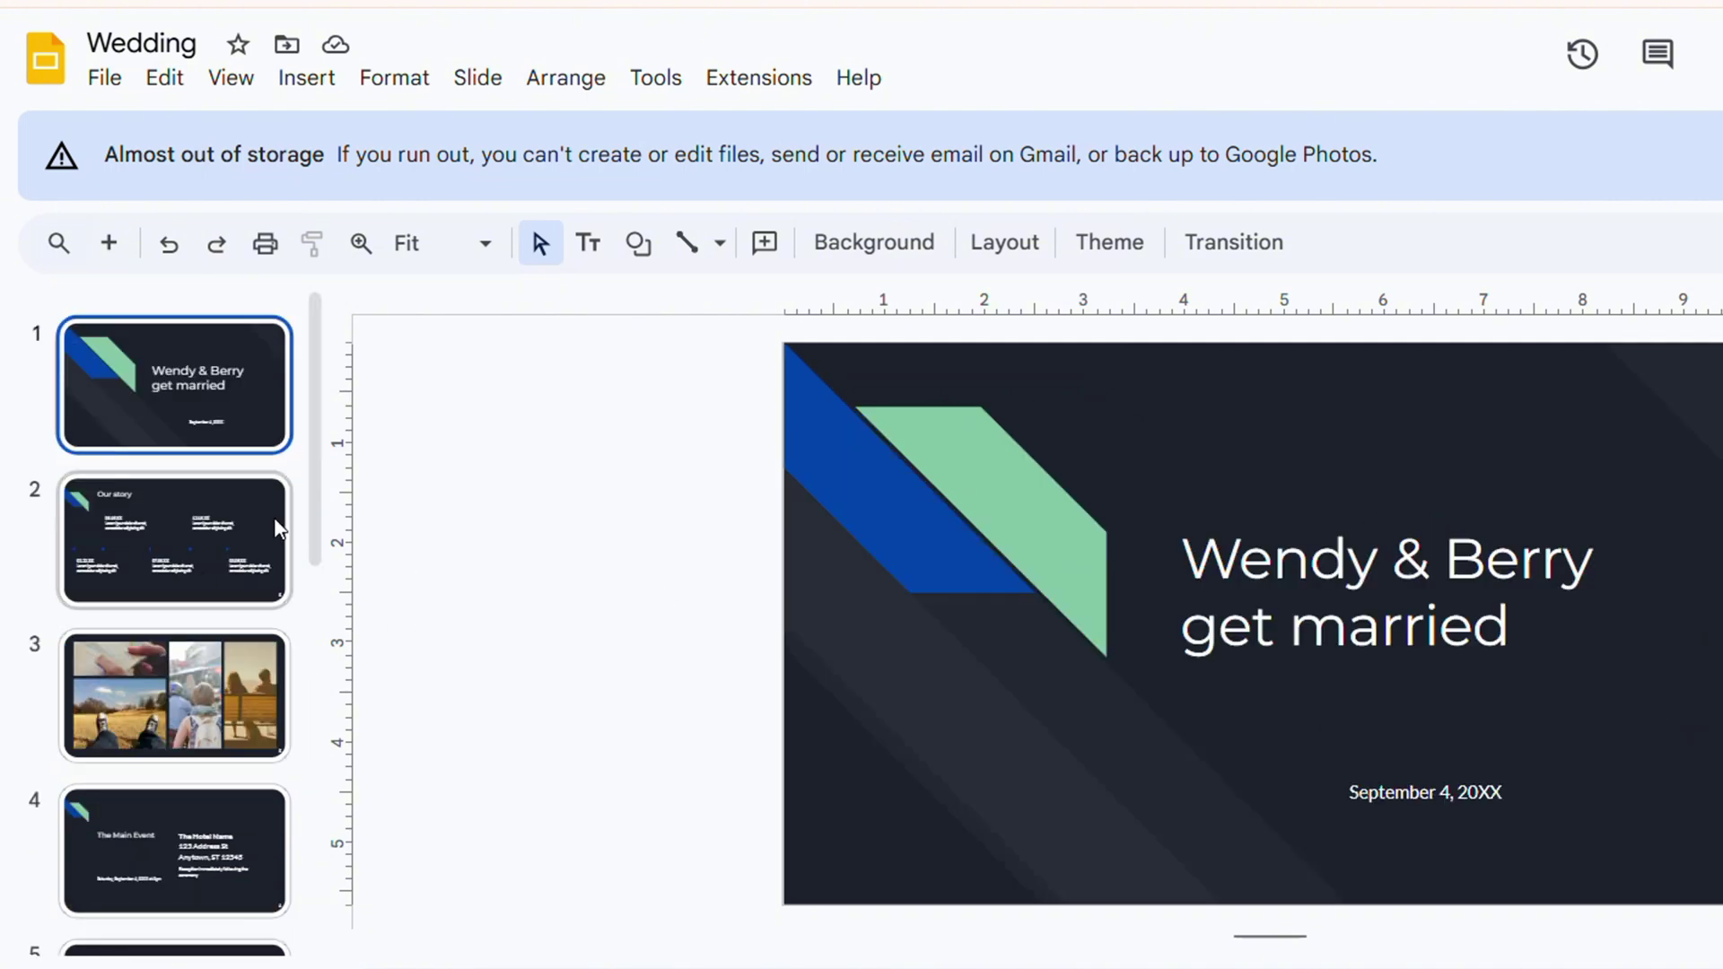
- Download the deck as a Microsoft PowerPoint (.pptx) file and open the Downloads folder
left_click(101, 79)
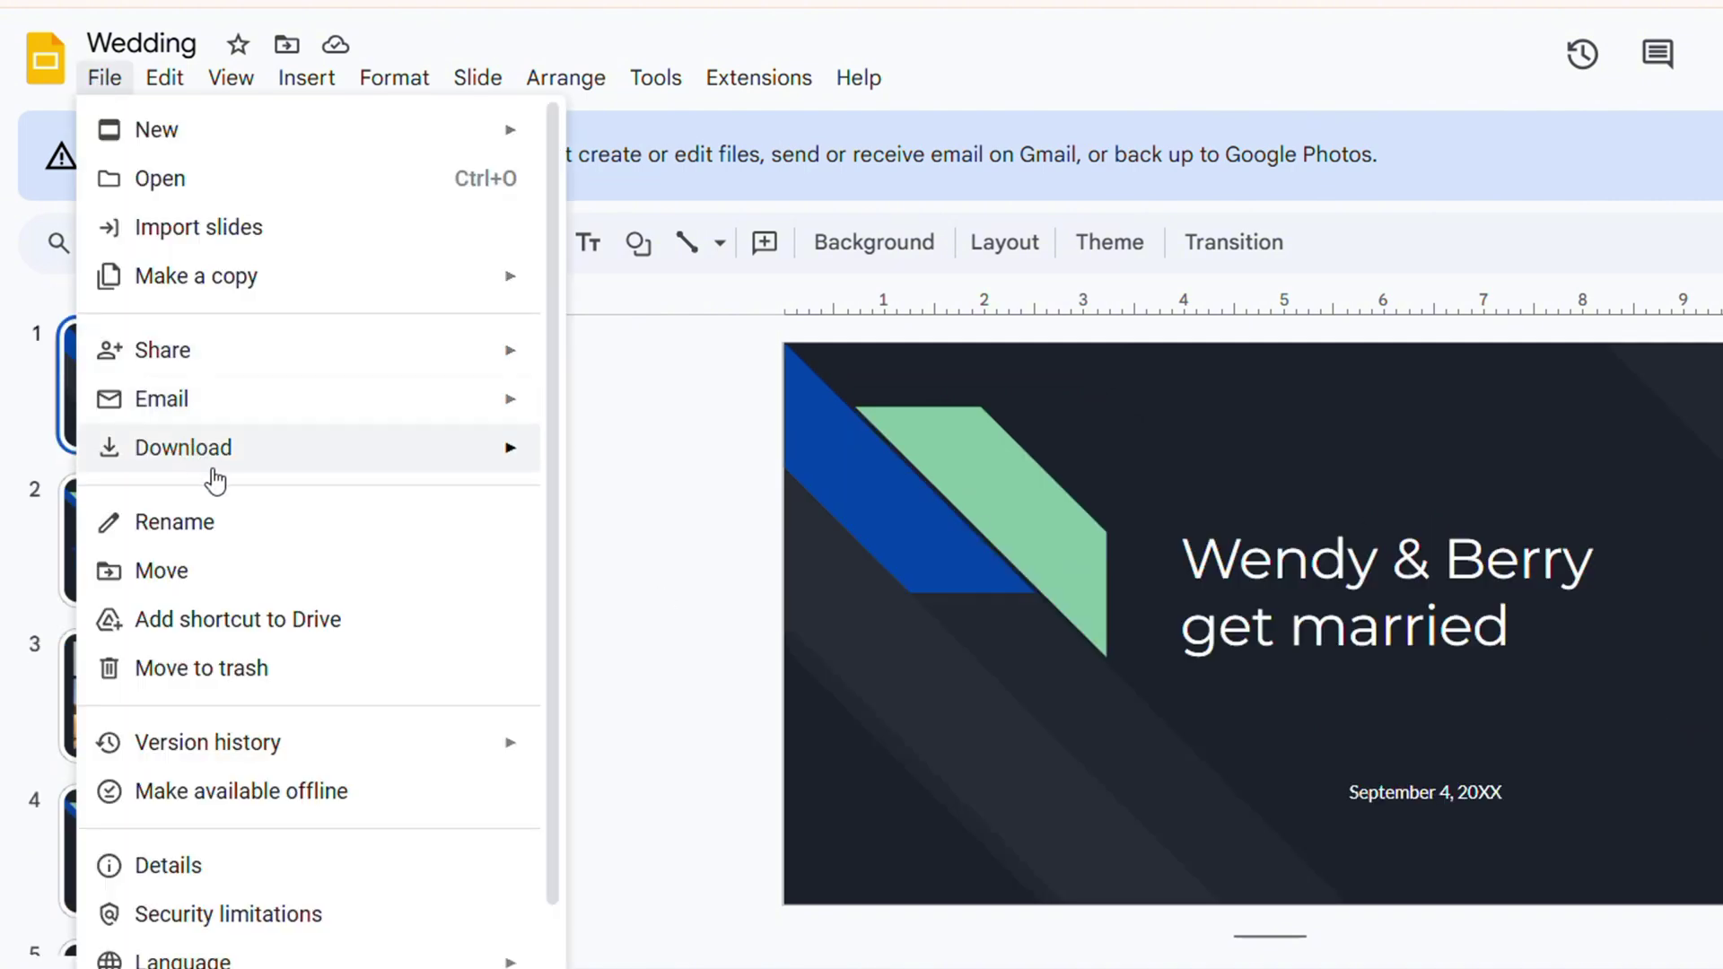
mouse_move(234, 456)
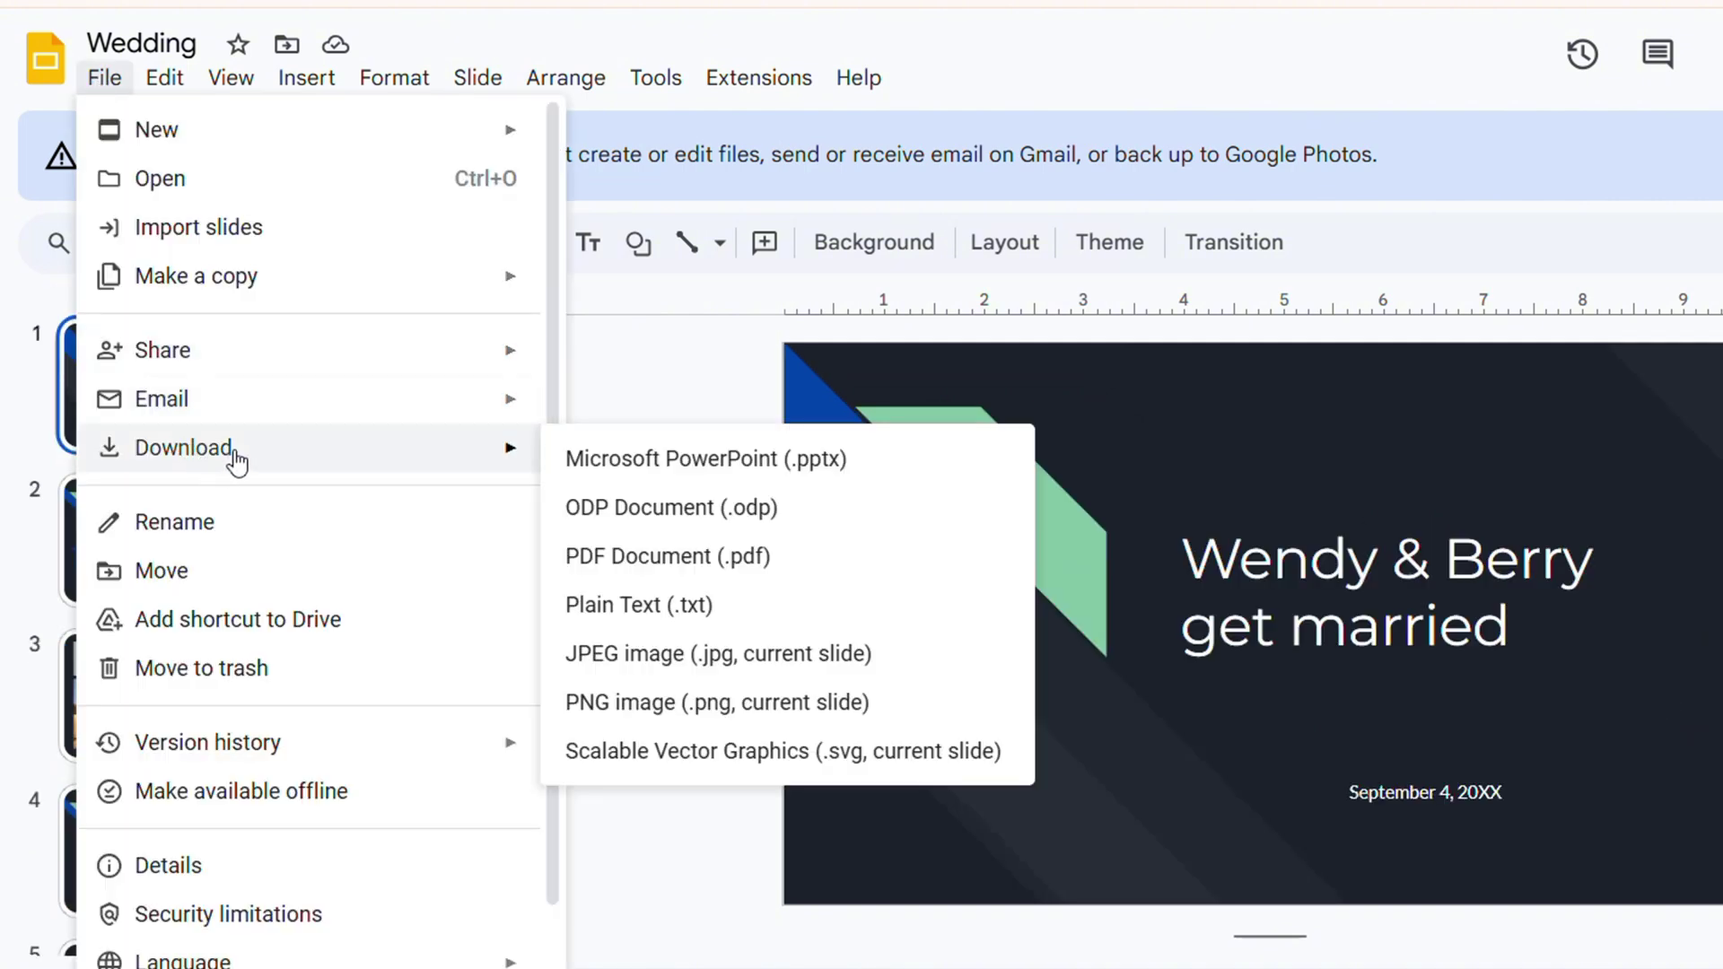
left_click(691, 462)
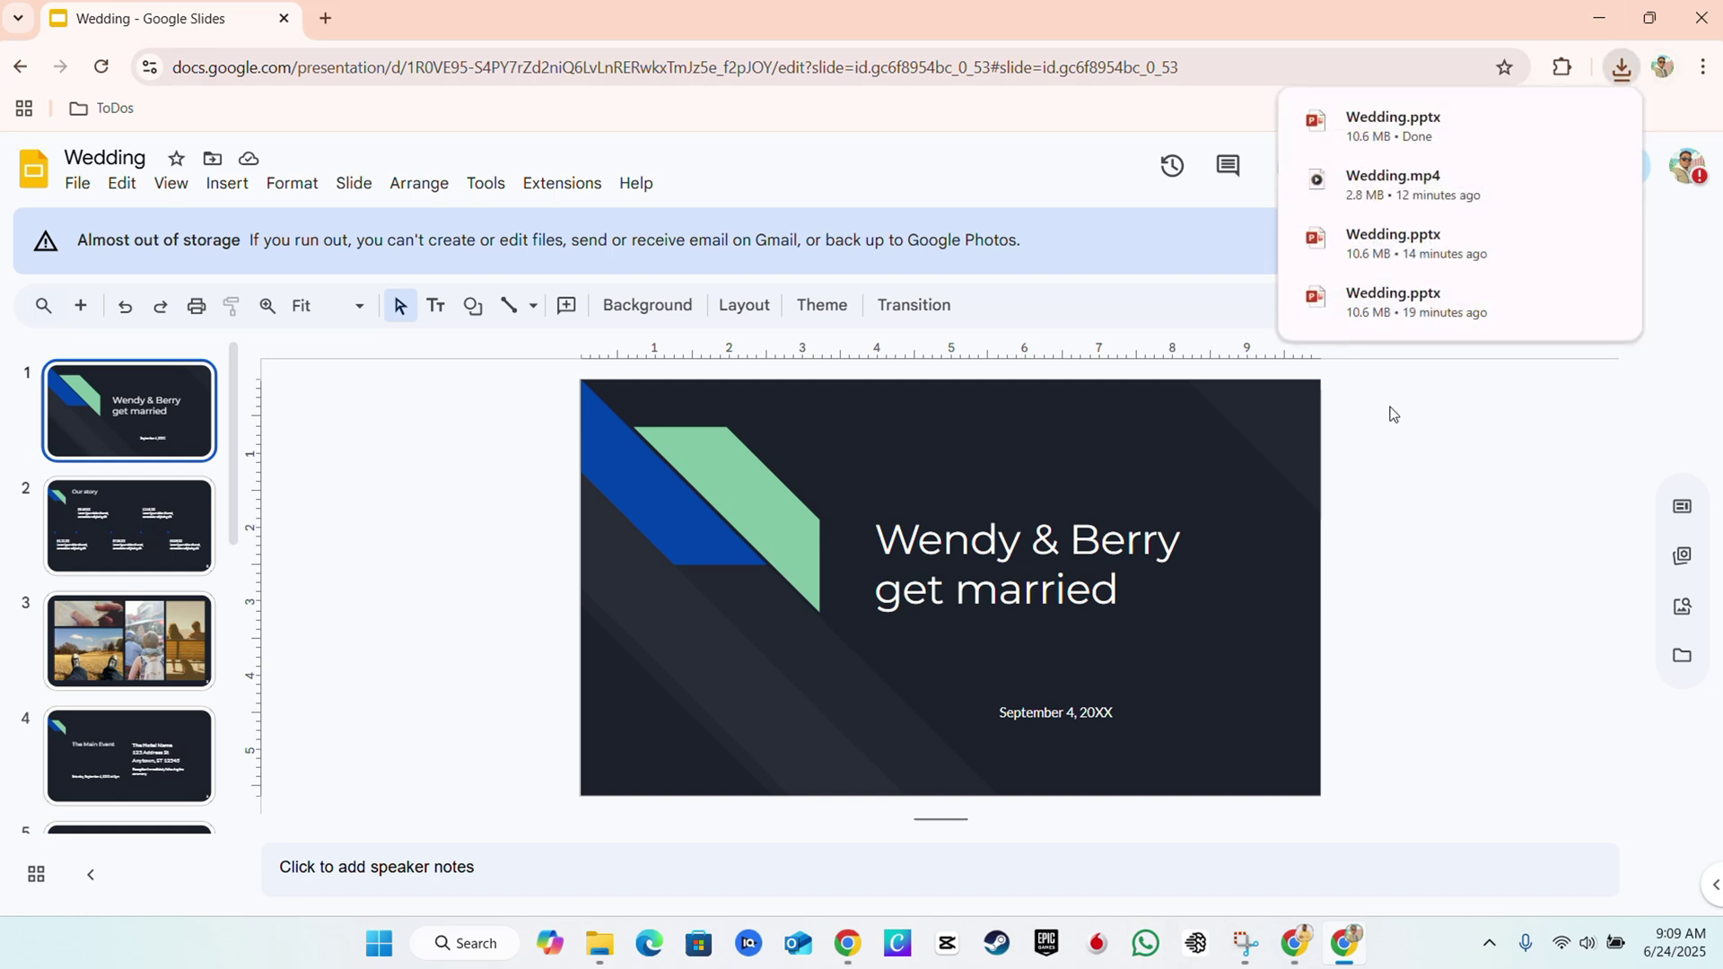
left_click(607, 962)
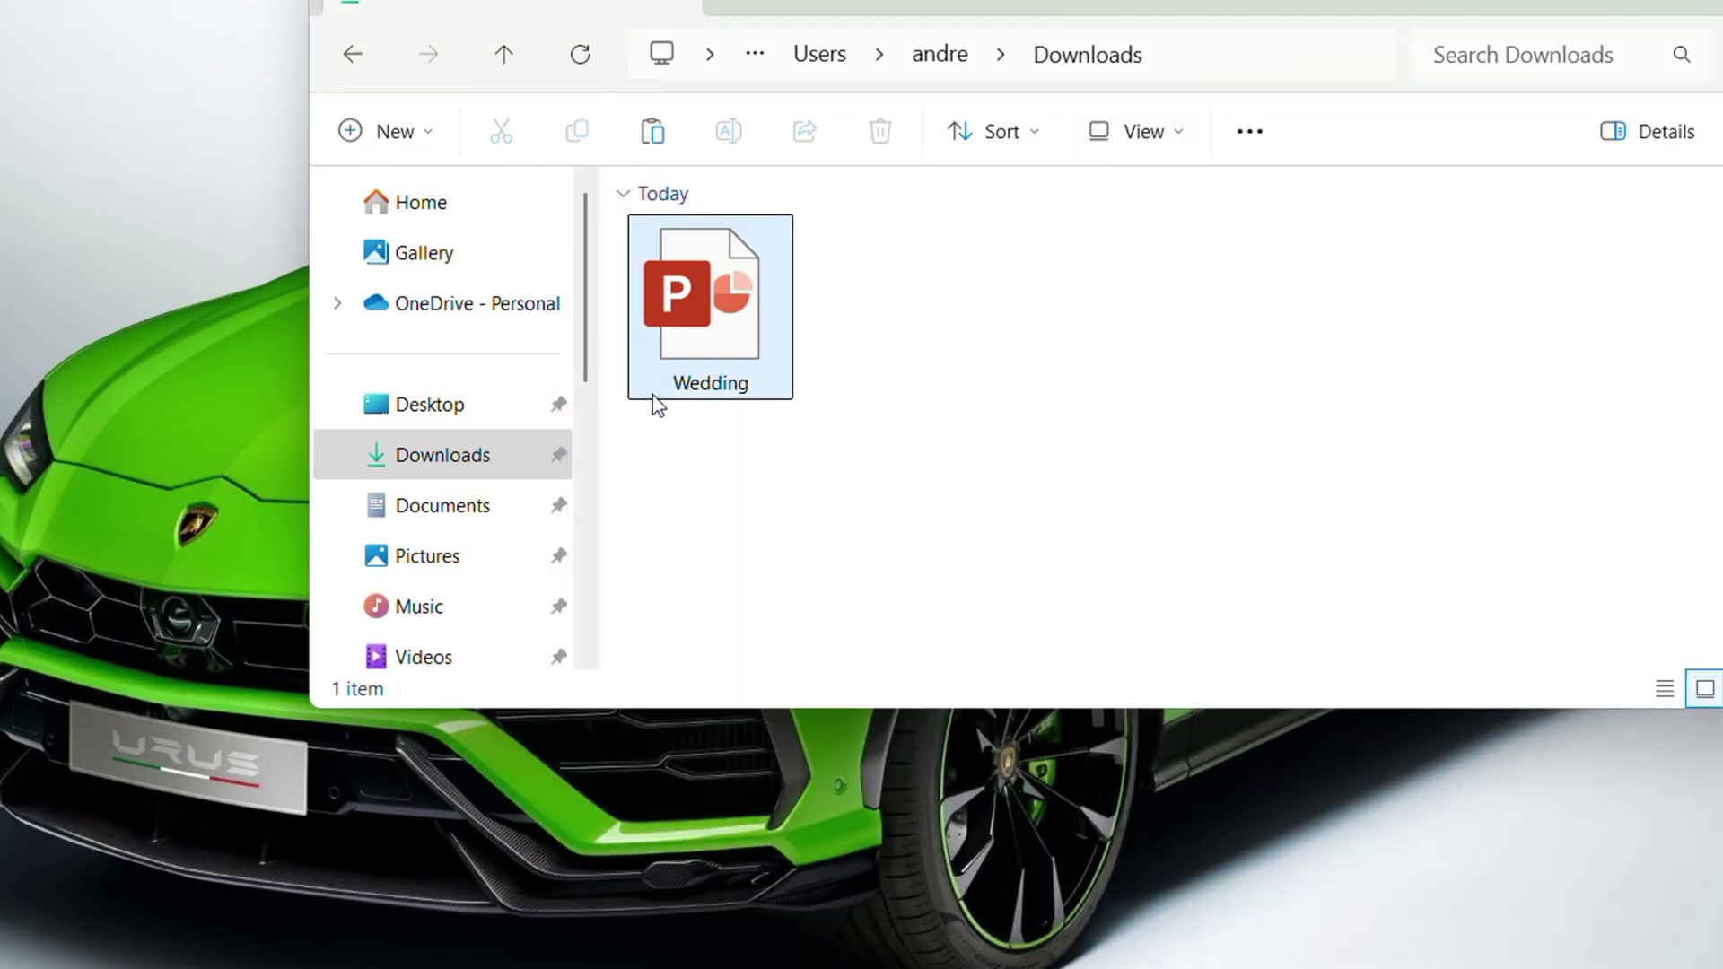
- Open the downloaded Wedding file from the Downloads folder in PowerPoint
double_click(709, 343)
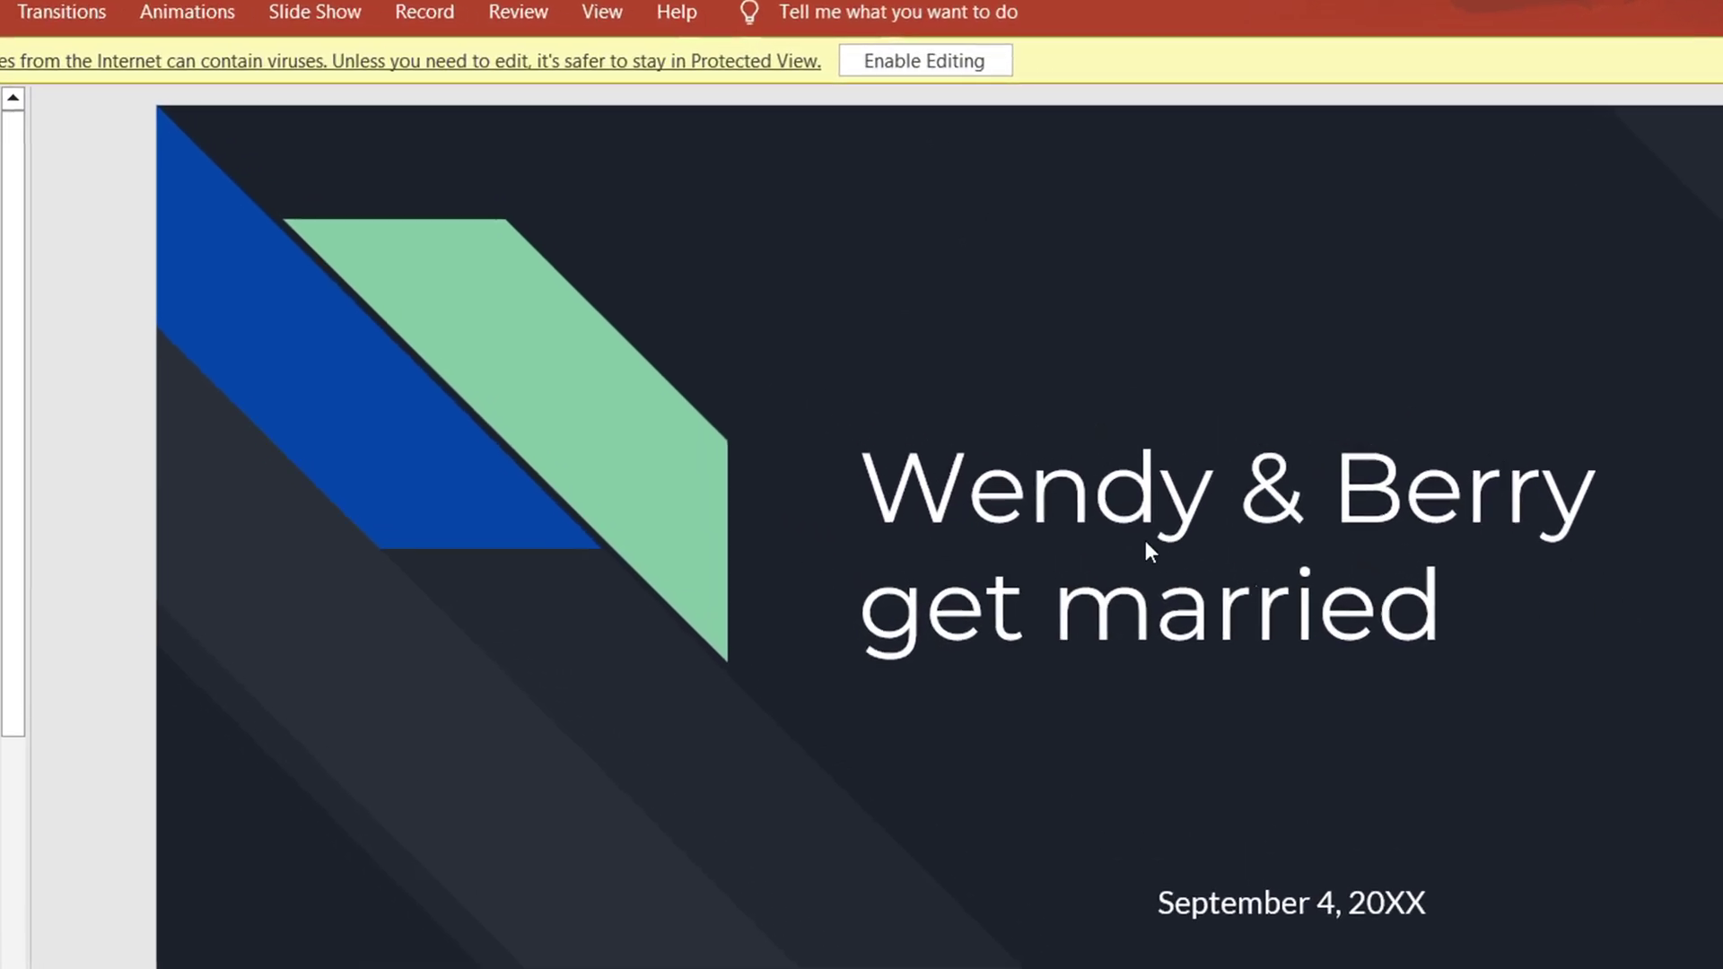
- Enable editing on the Wedding deck and go to Export's Create a Video settings
left_click(935, 72)
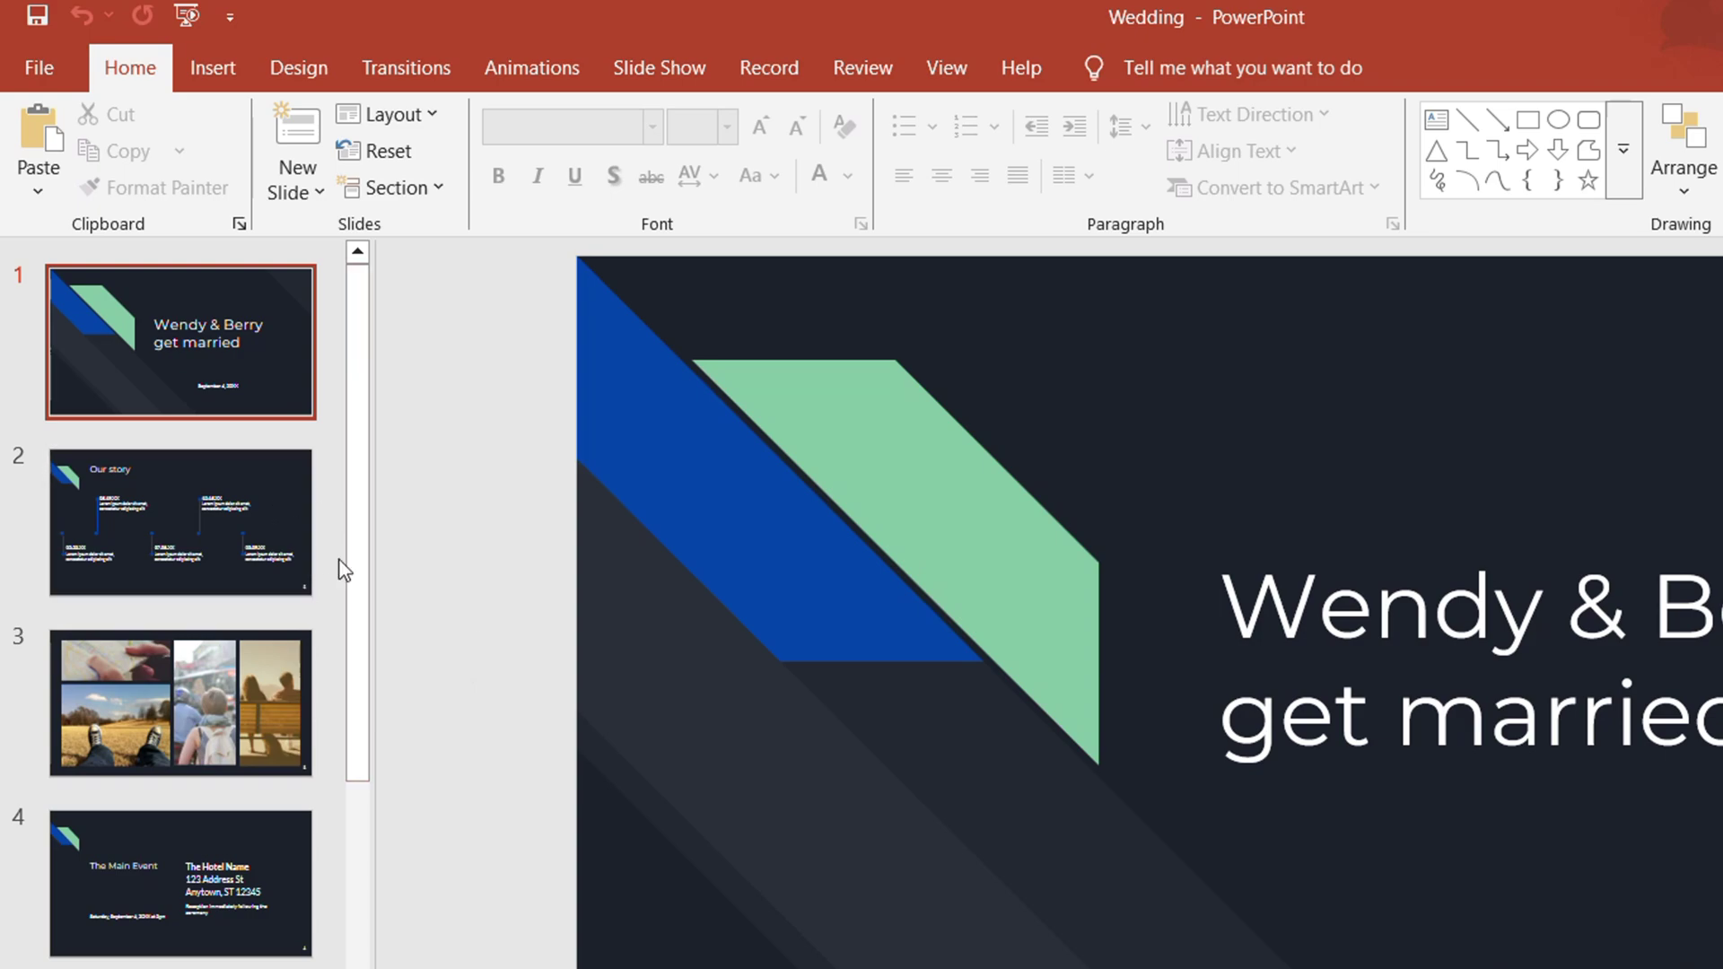
left_click(38, 67)
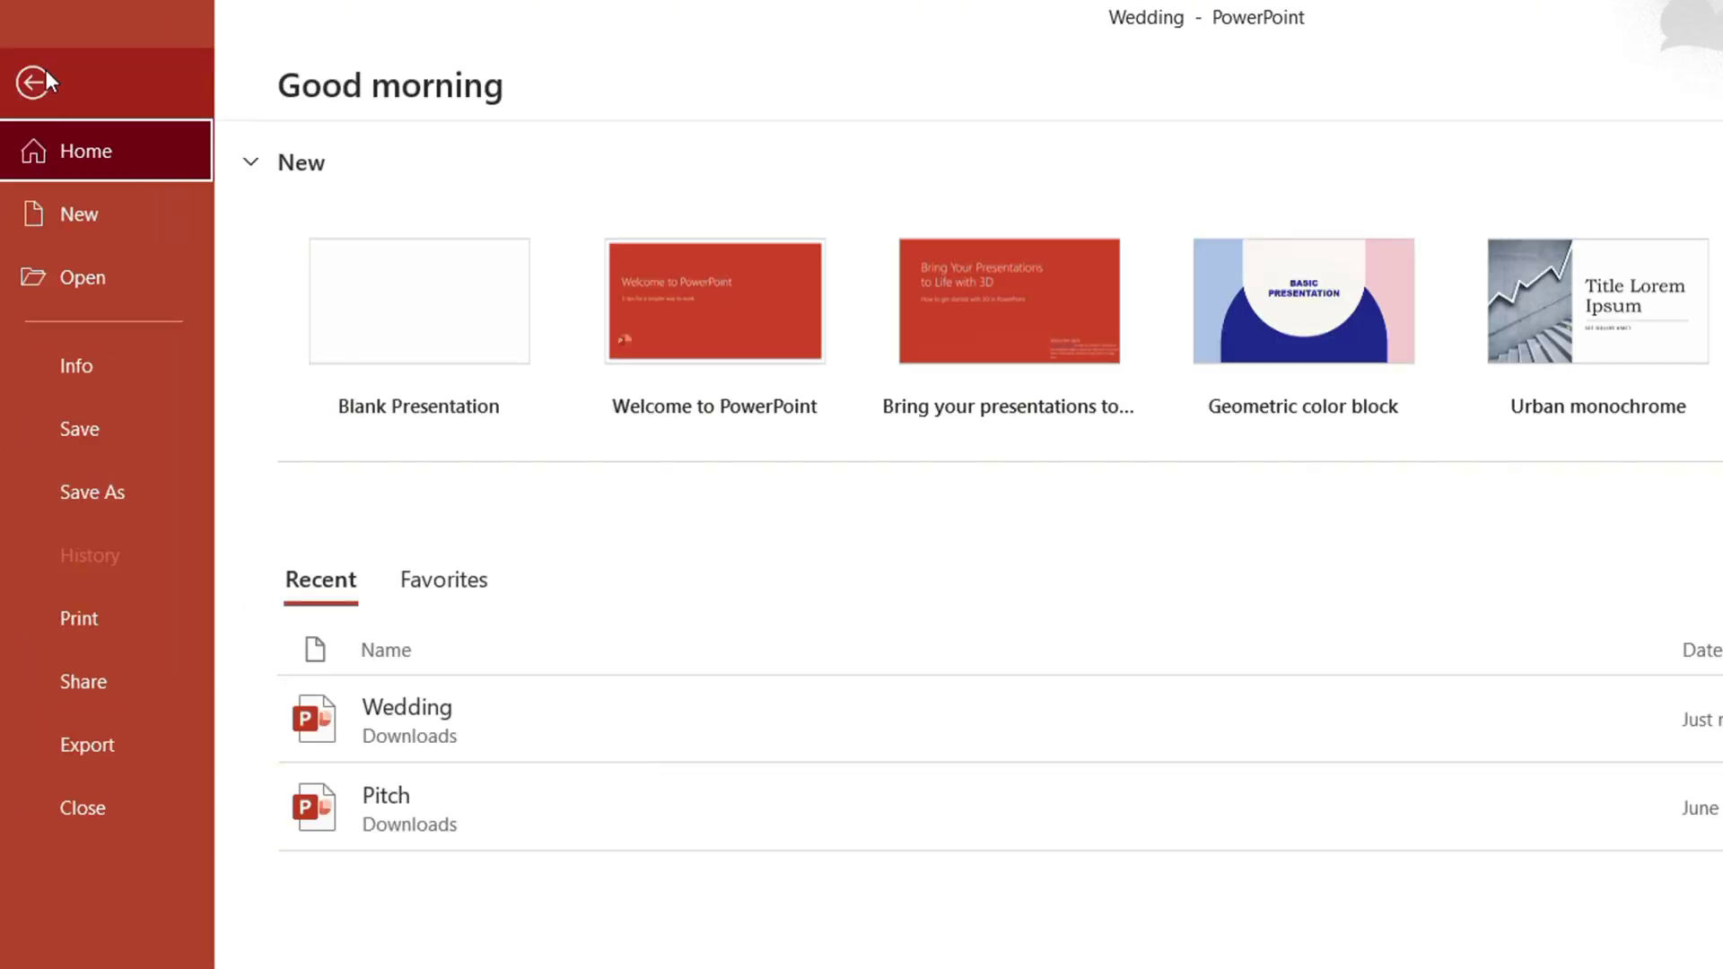
left_click(99, 752)
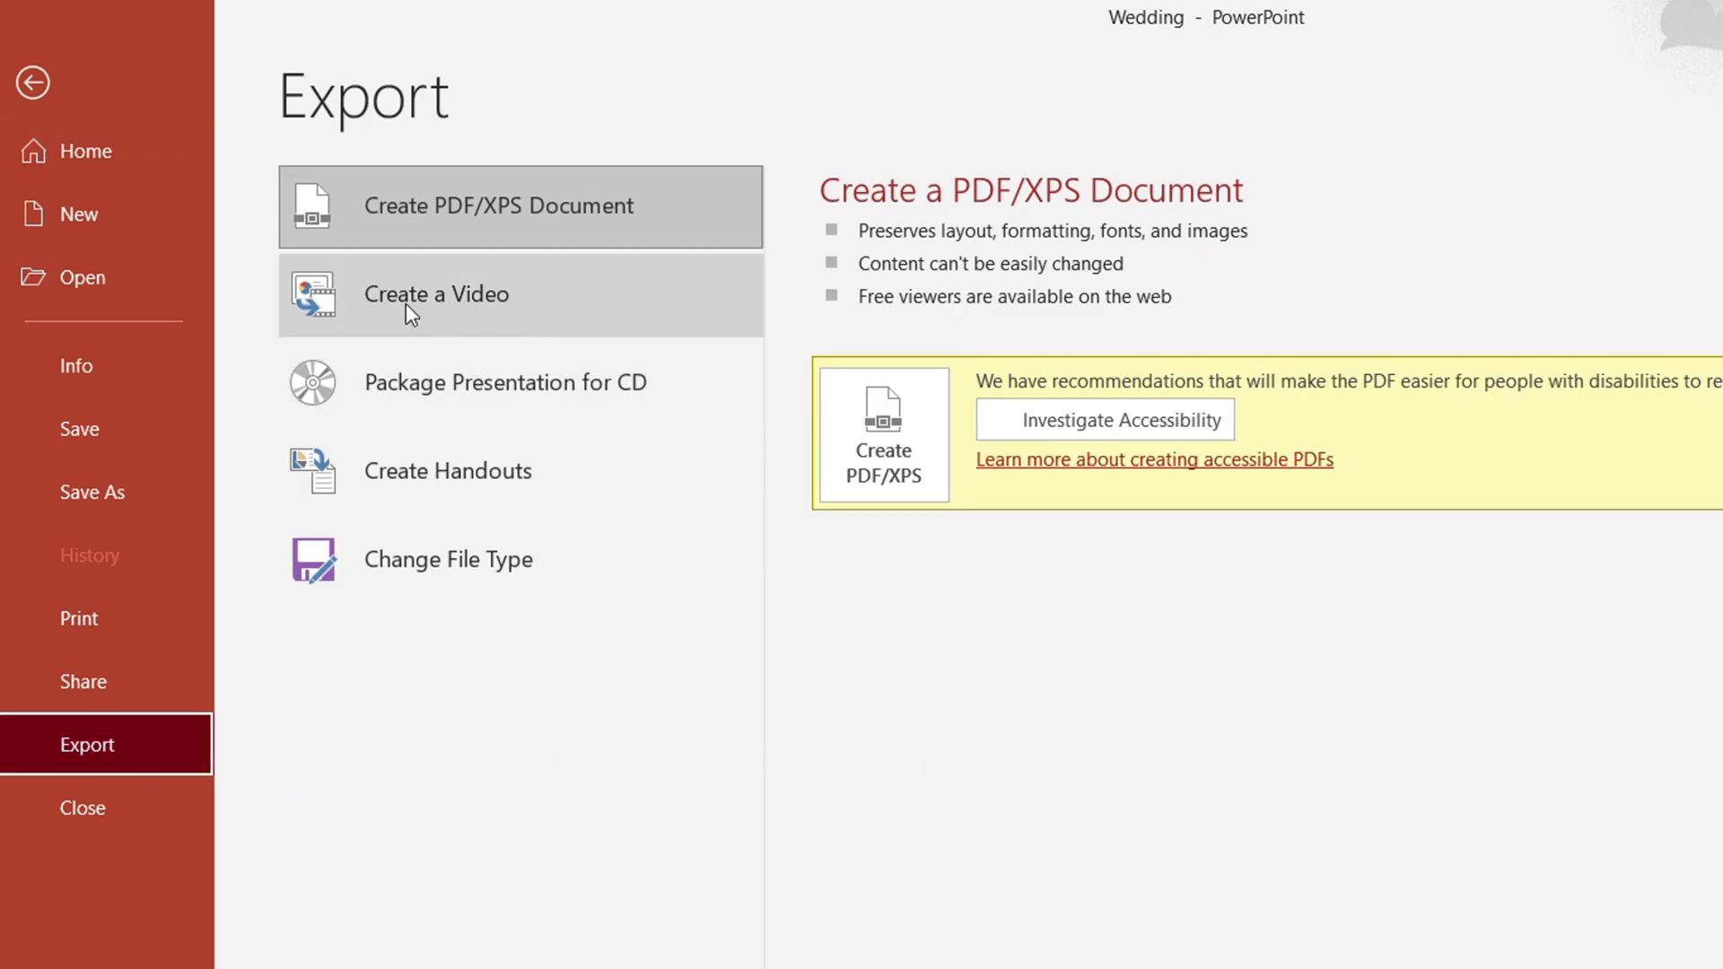
left_click(400, 304)
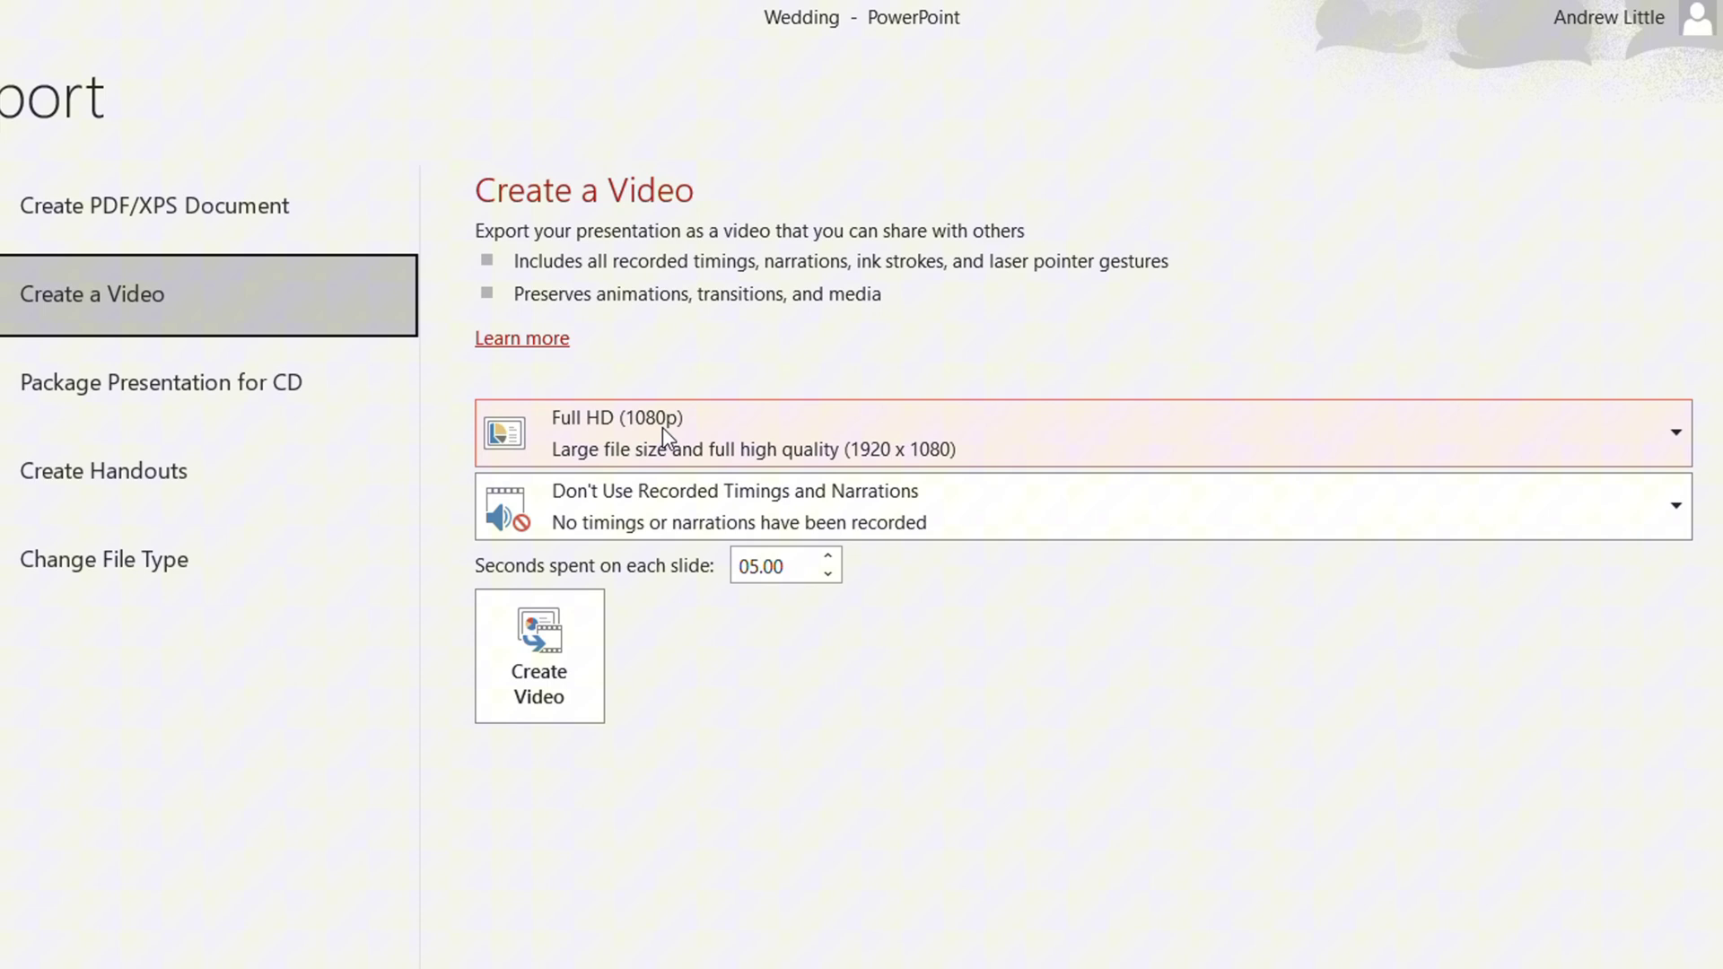
- Set the video quality to Full HD (1080p) and seconds spent on each slide to 01.00
left_click(1175, 439)
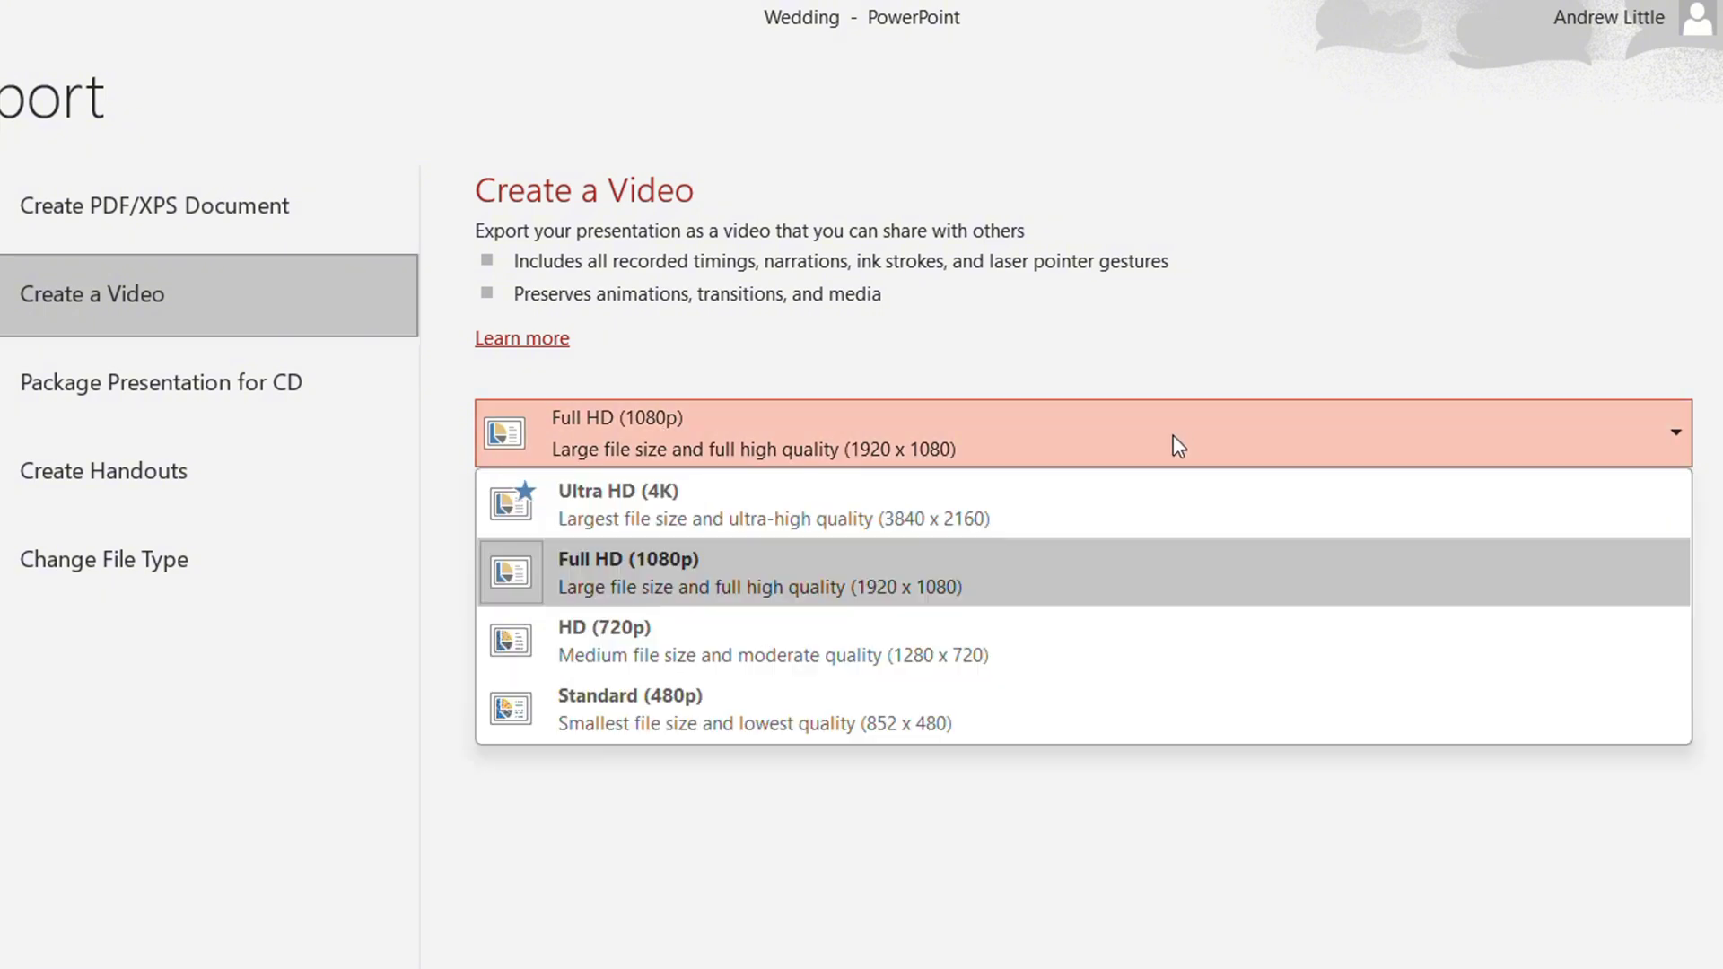
left_click(609, 513)
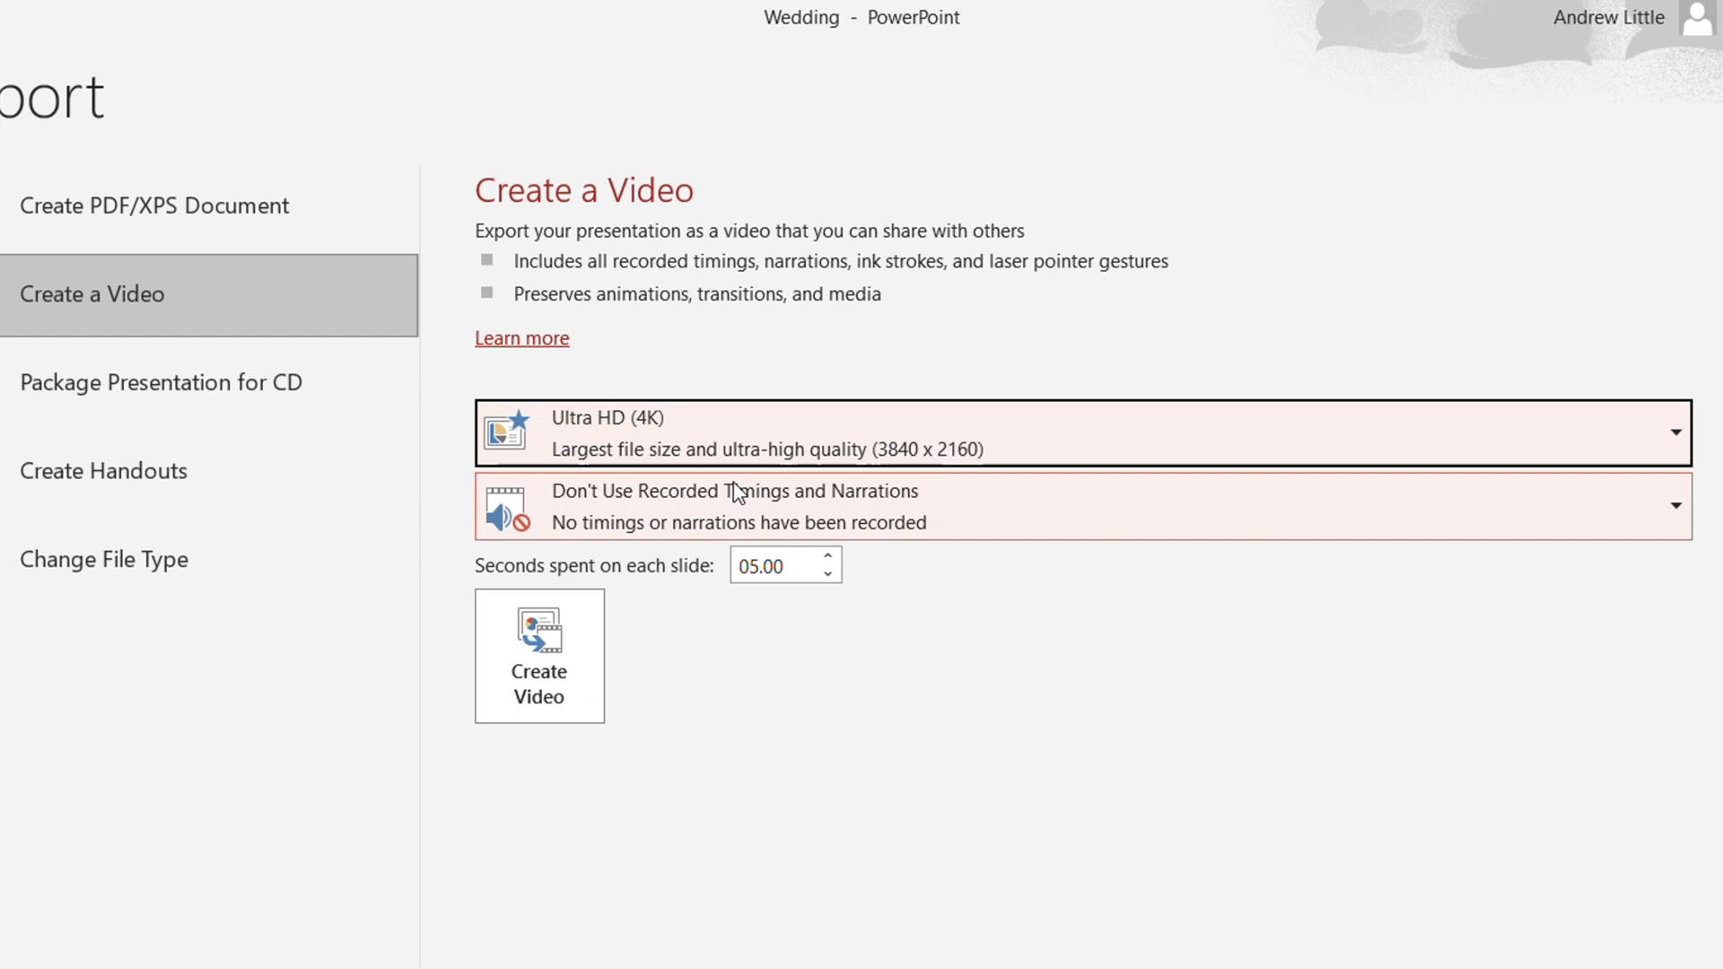
left_click(739, 432)
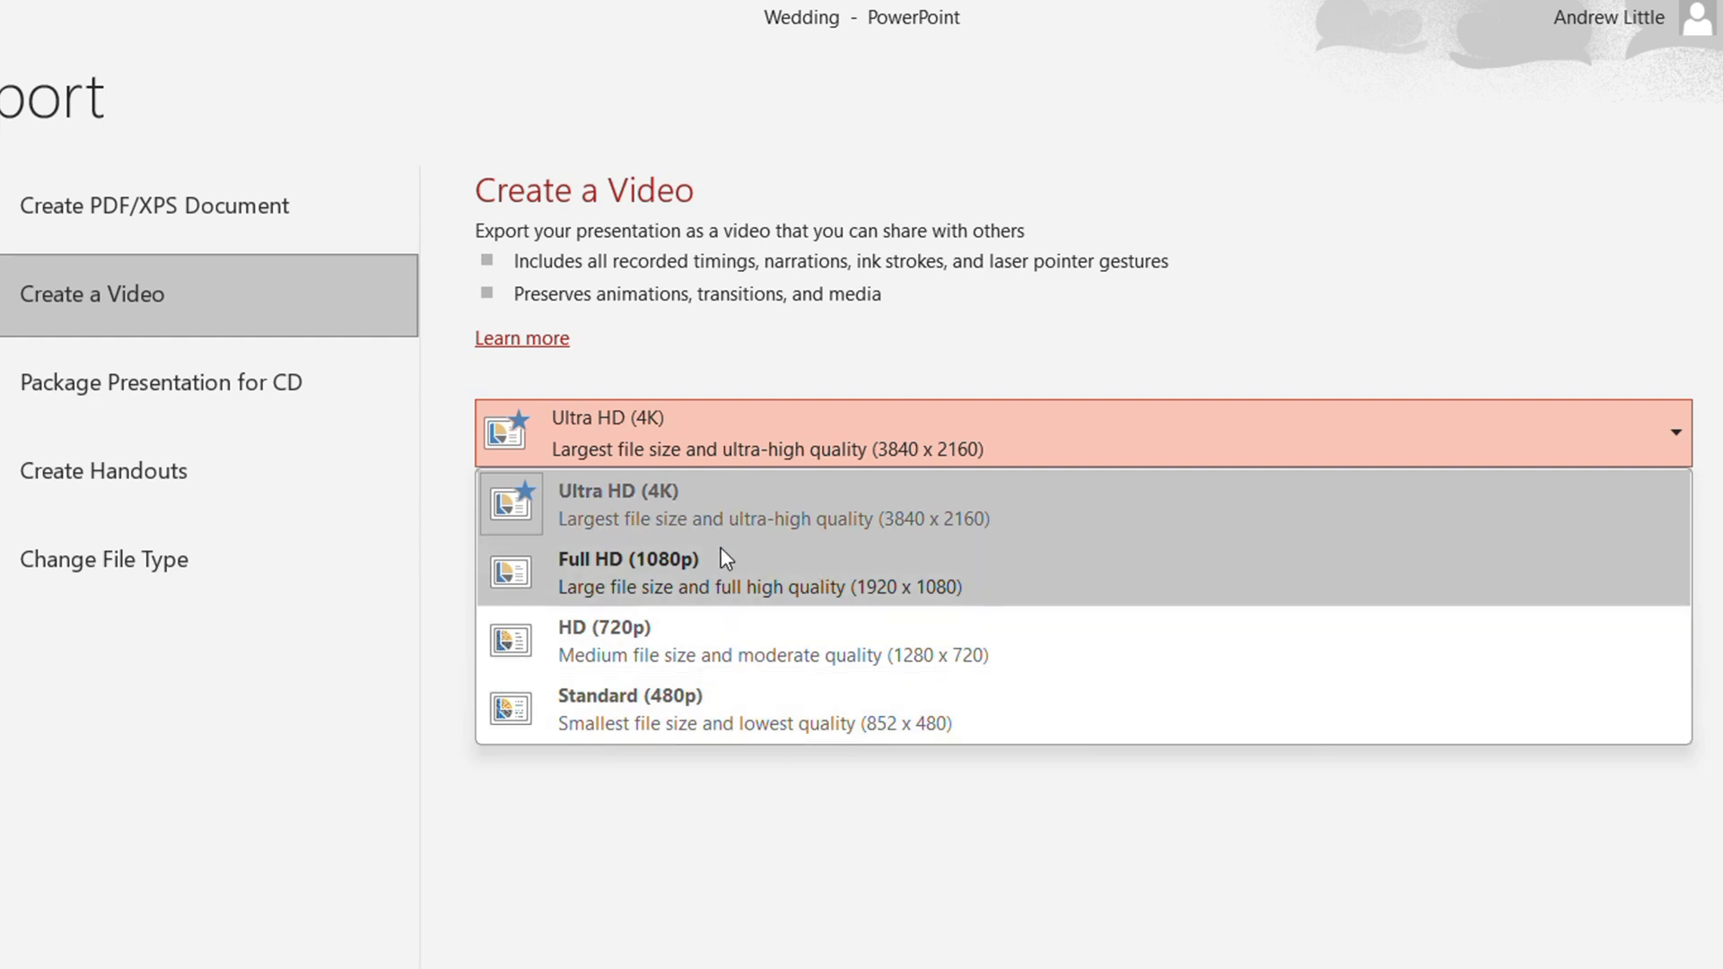
left_click(718, 559)
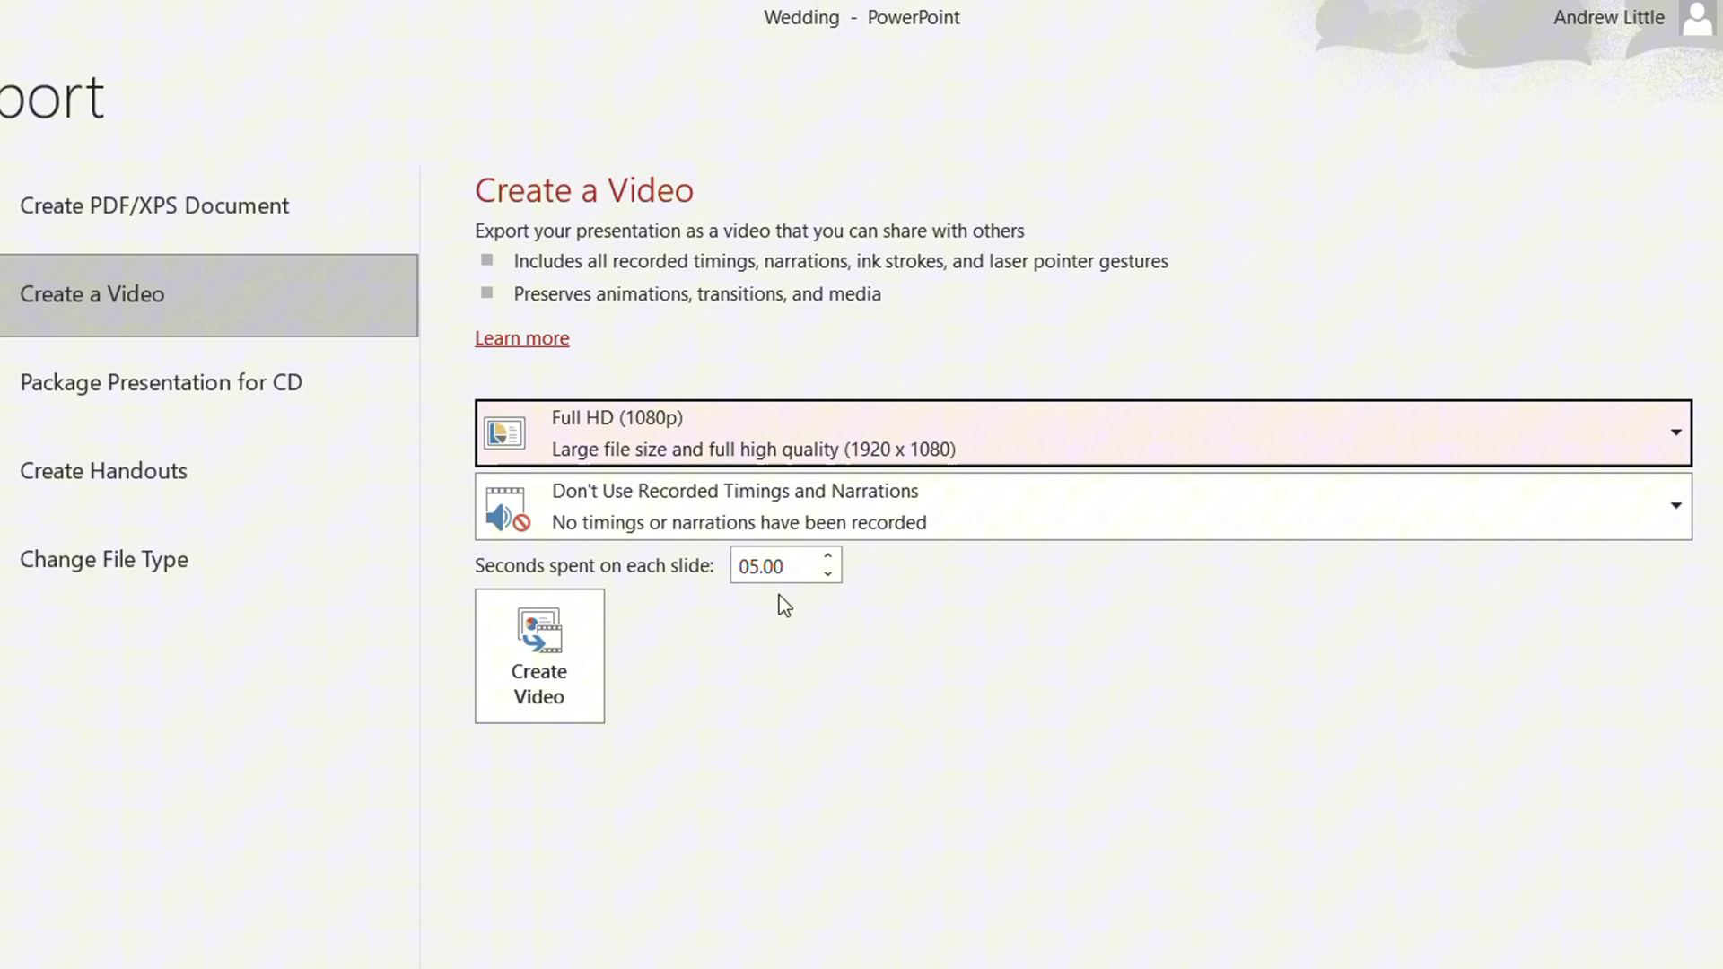
left_click(827, 575)
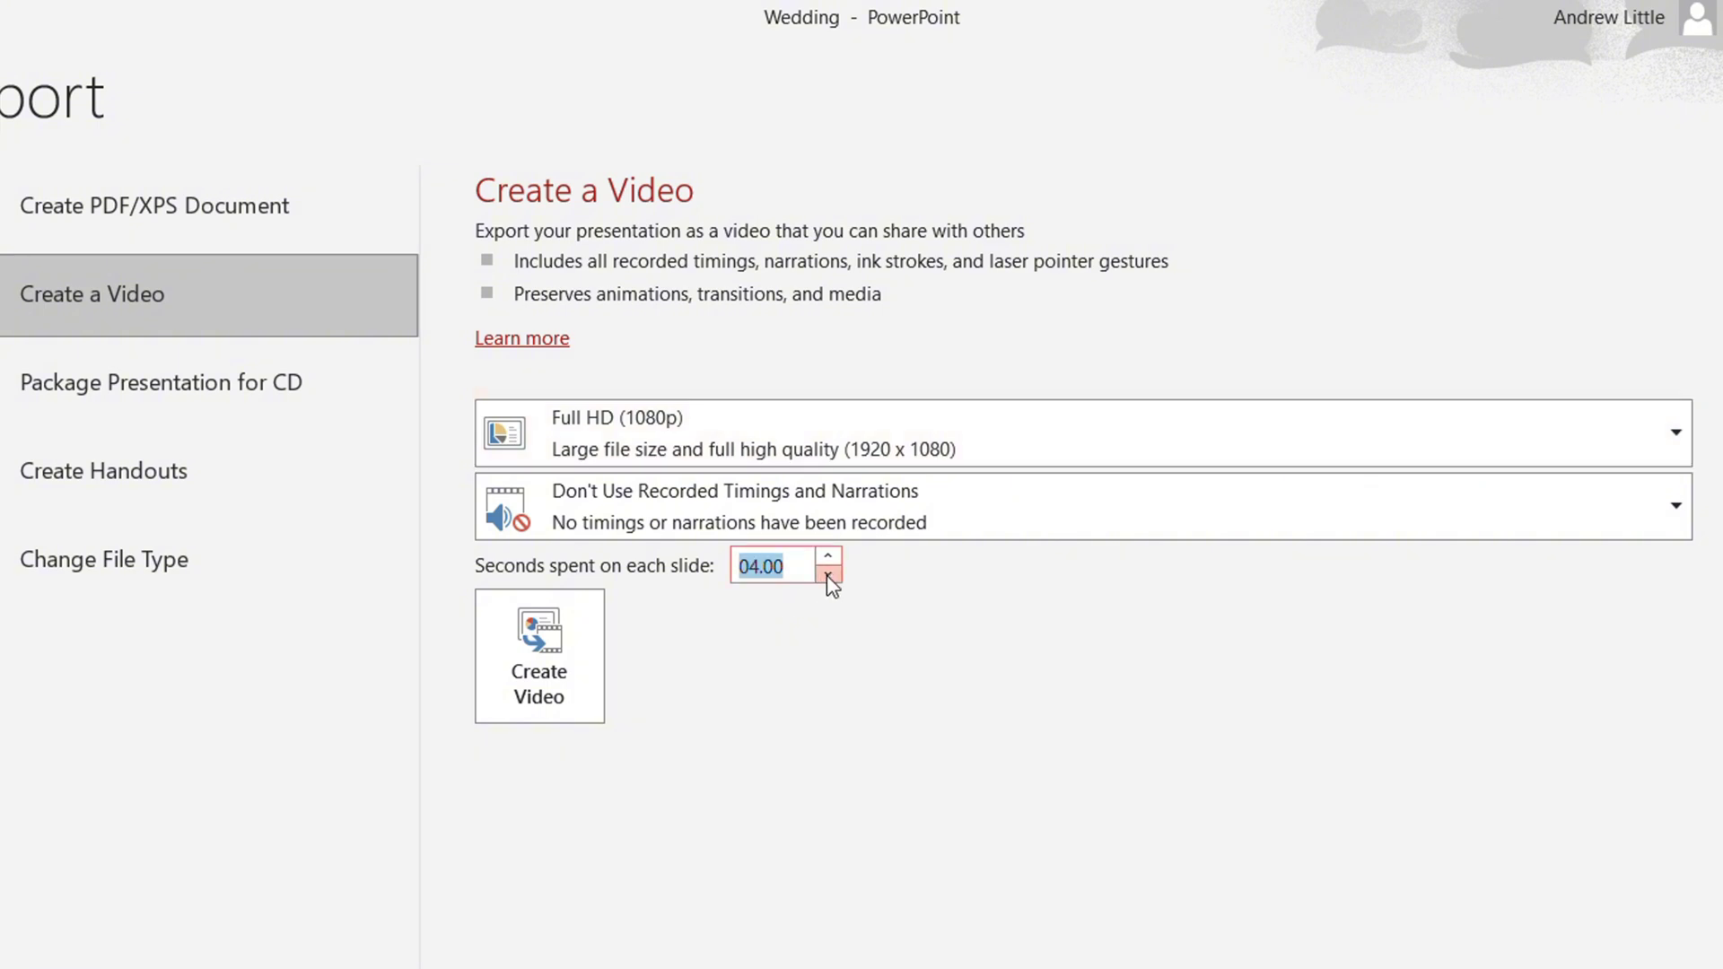
left_click(829, 558)
left_click(827, 575)
left_click(828, 576)
- Create the video as an MPEG-4 file named 'Wedding video' in Downloads
left_click(804, 730)
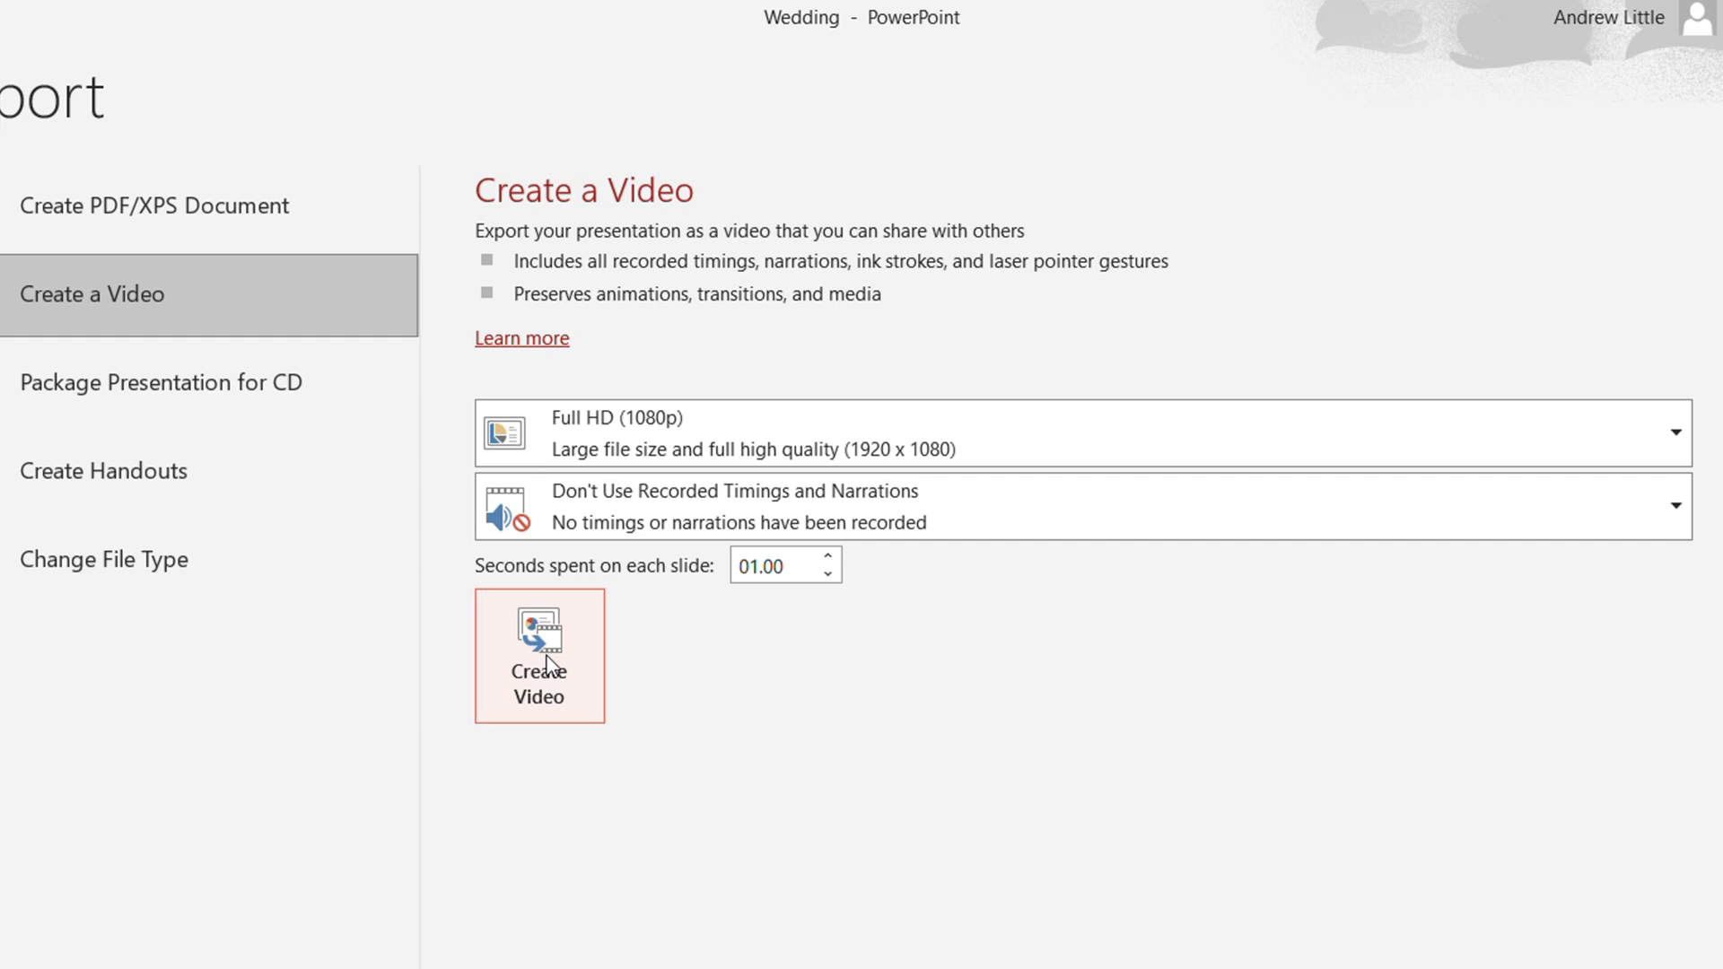
left_click(549, 709)
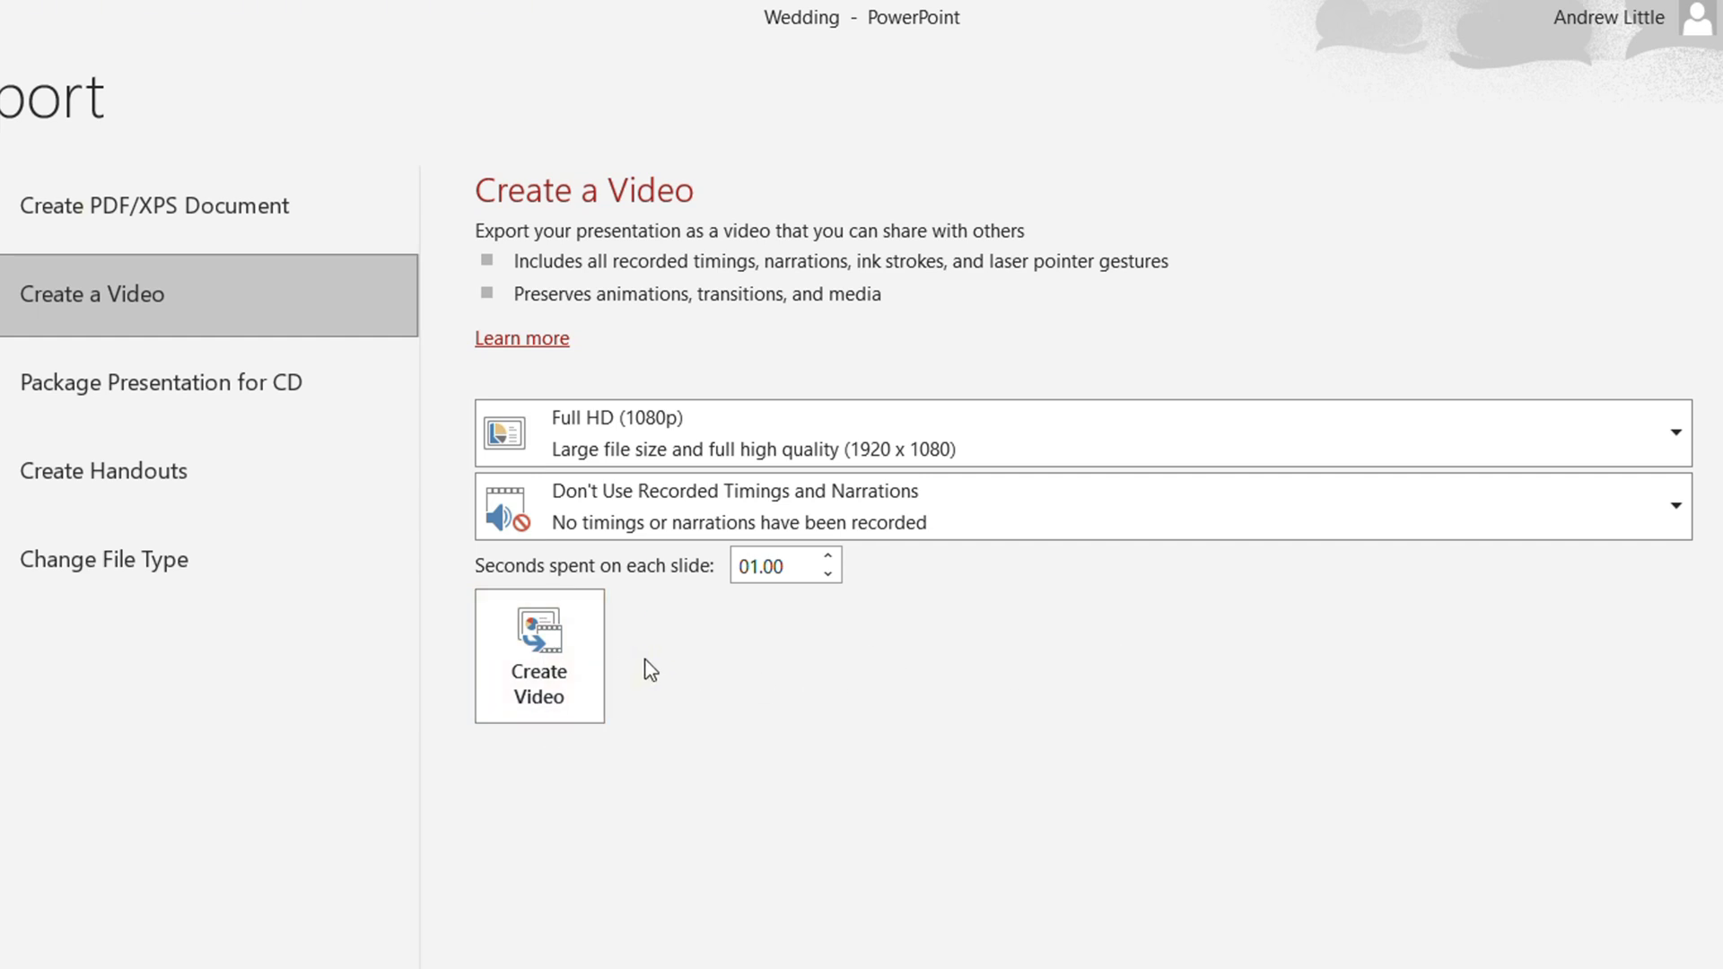
left_click(561, 664)
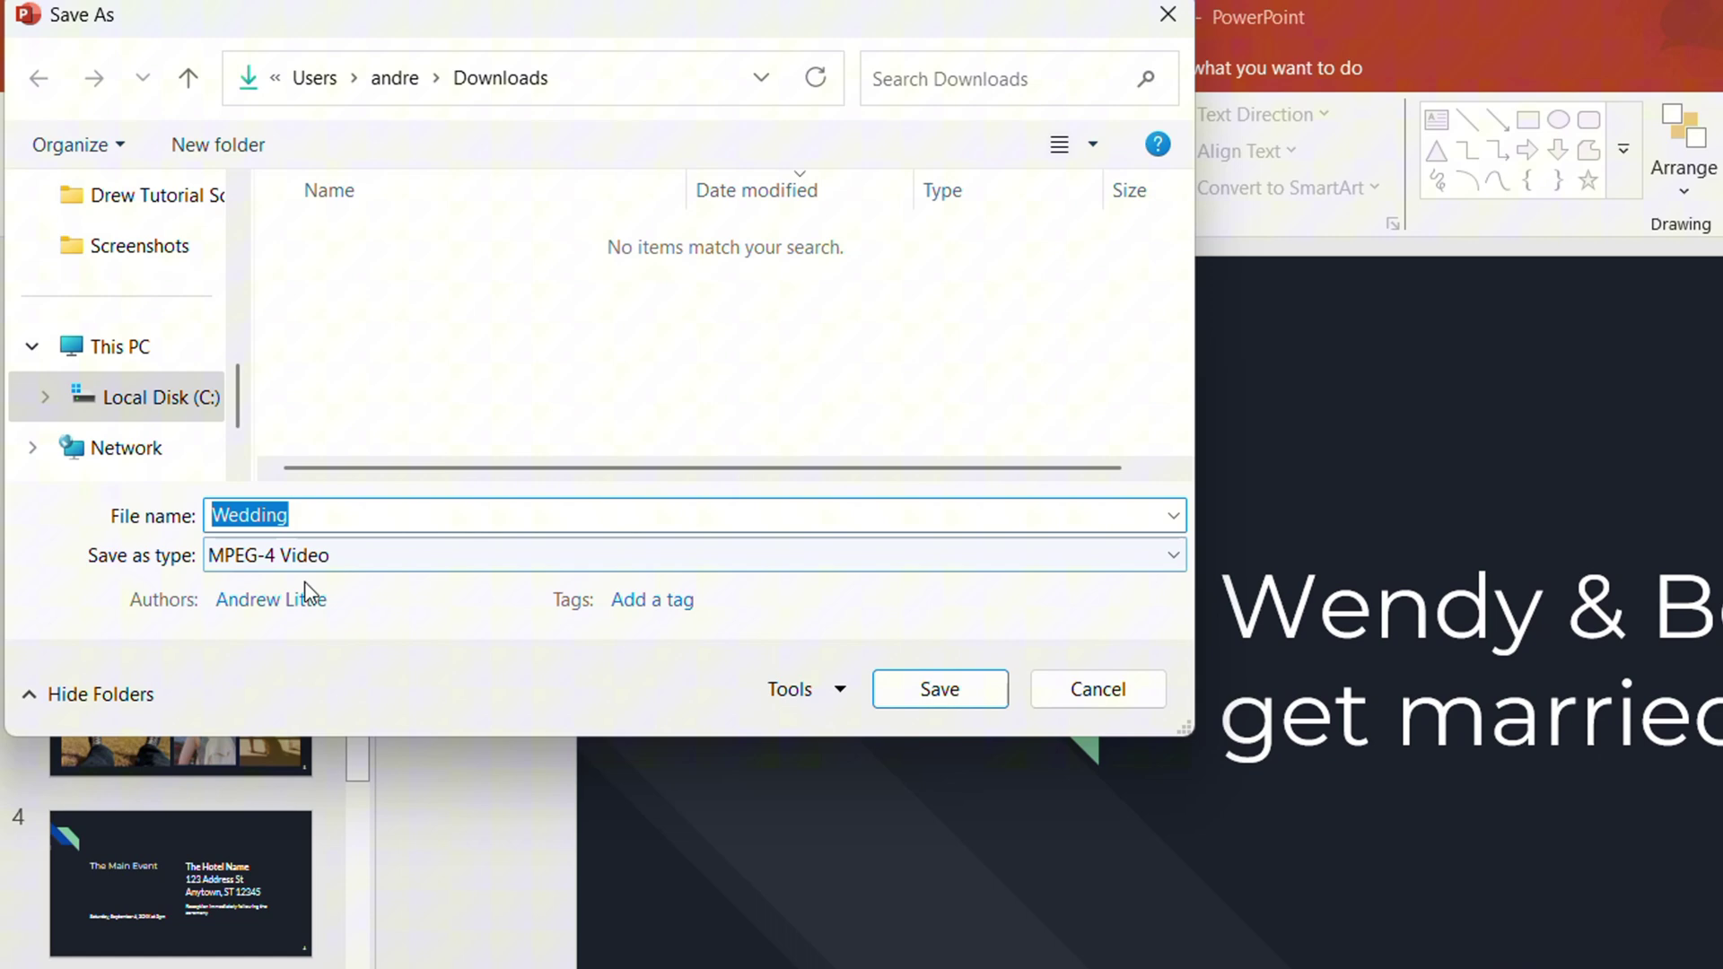
left_click(421, 522)
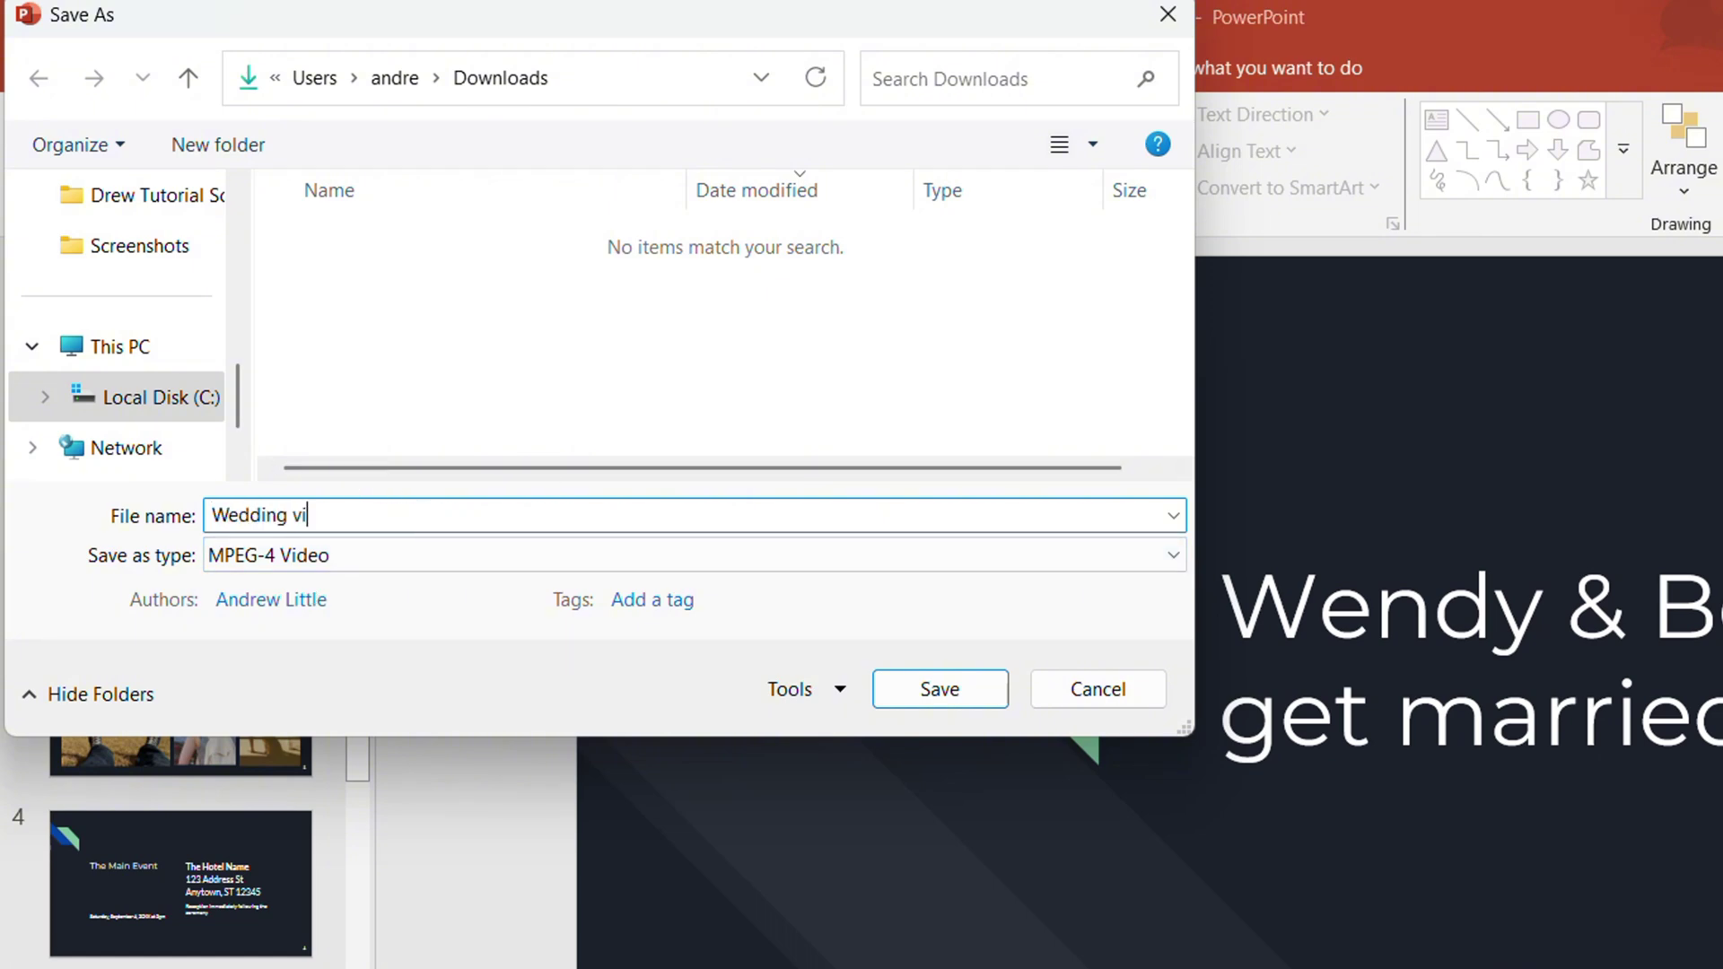
left_click(925, 702)
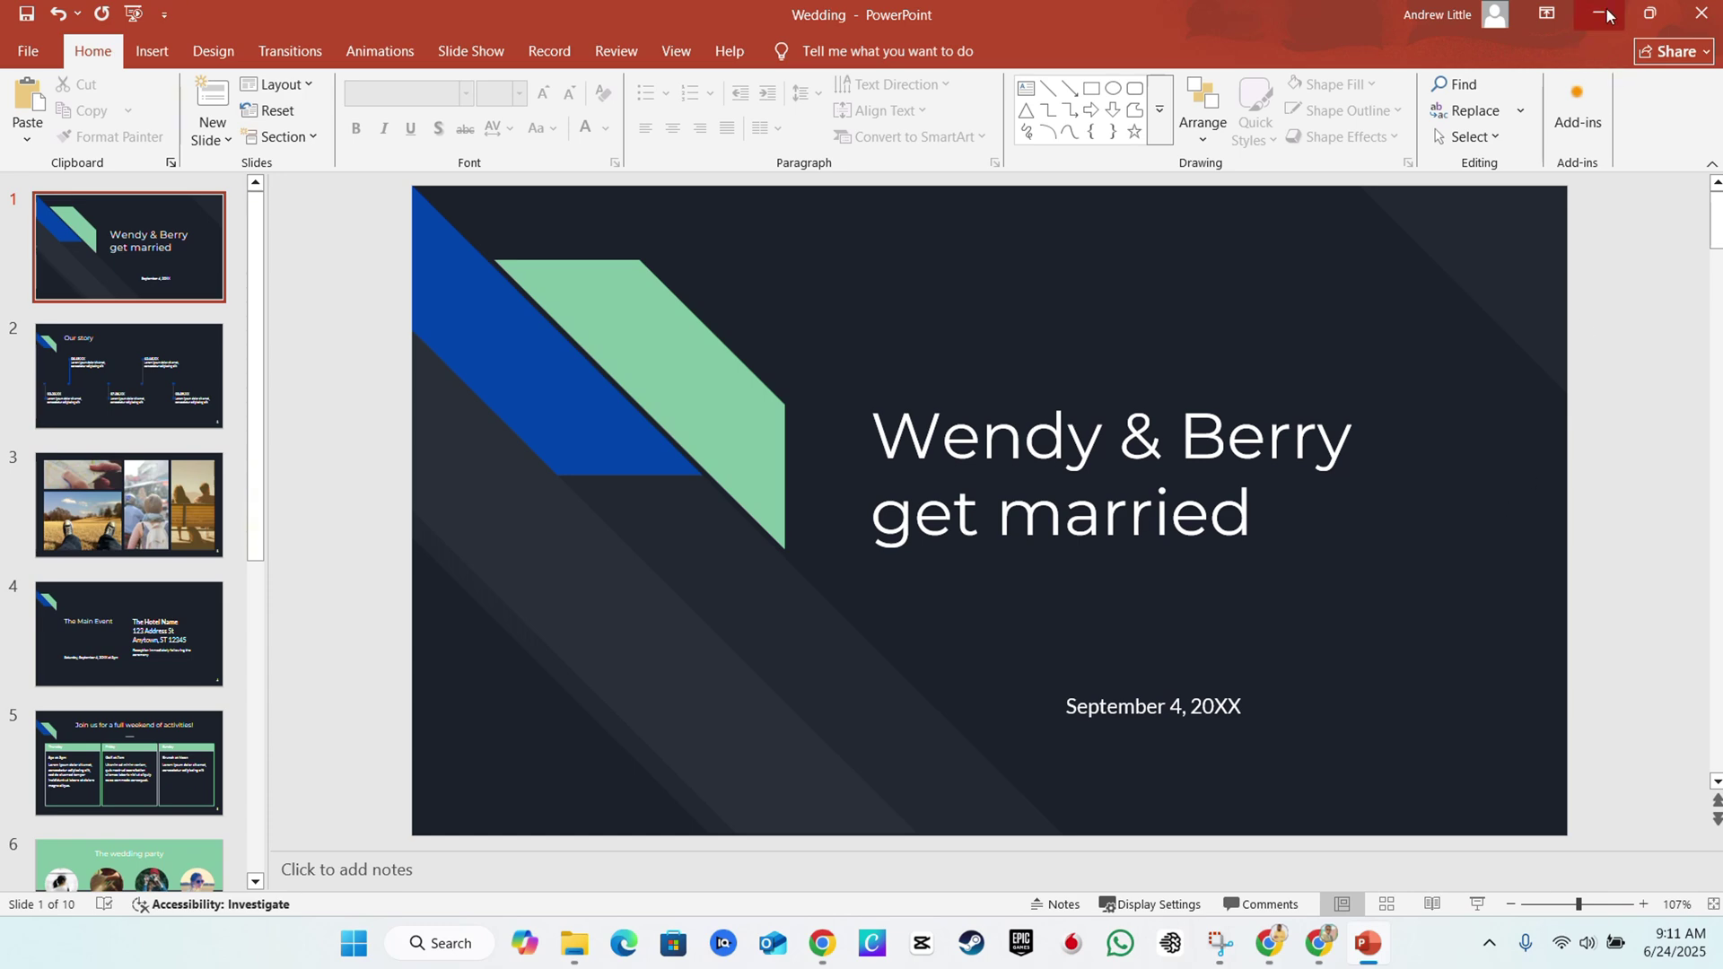
- Minimize PowerPoint, play 'Wedding video' from Downloads in Media Player, then close the player
left_click(1599, 13)
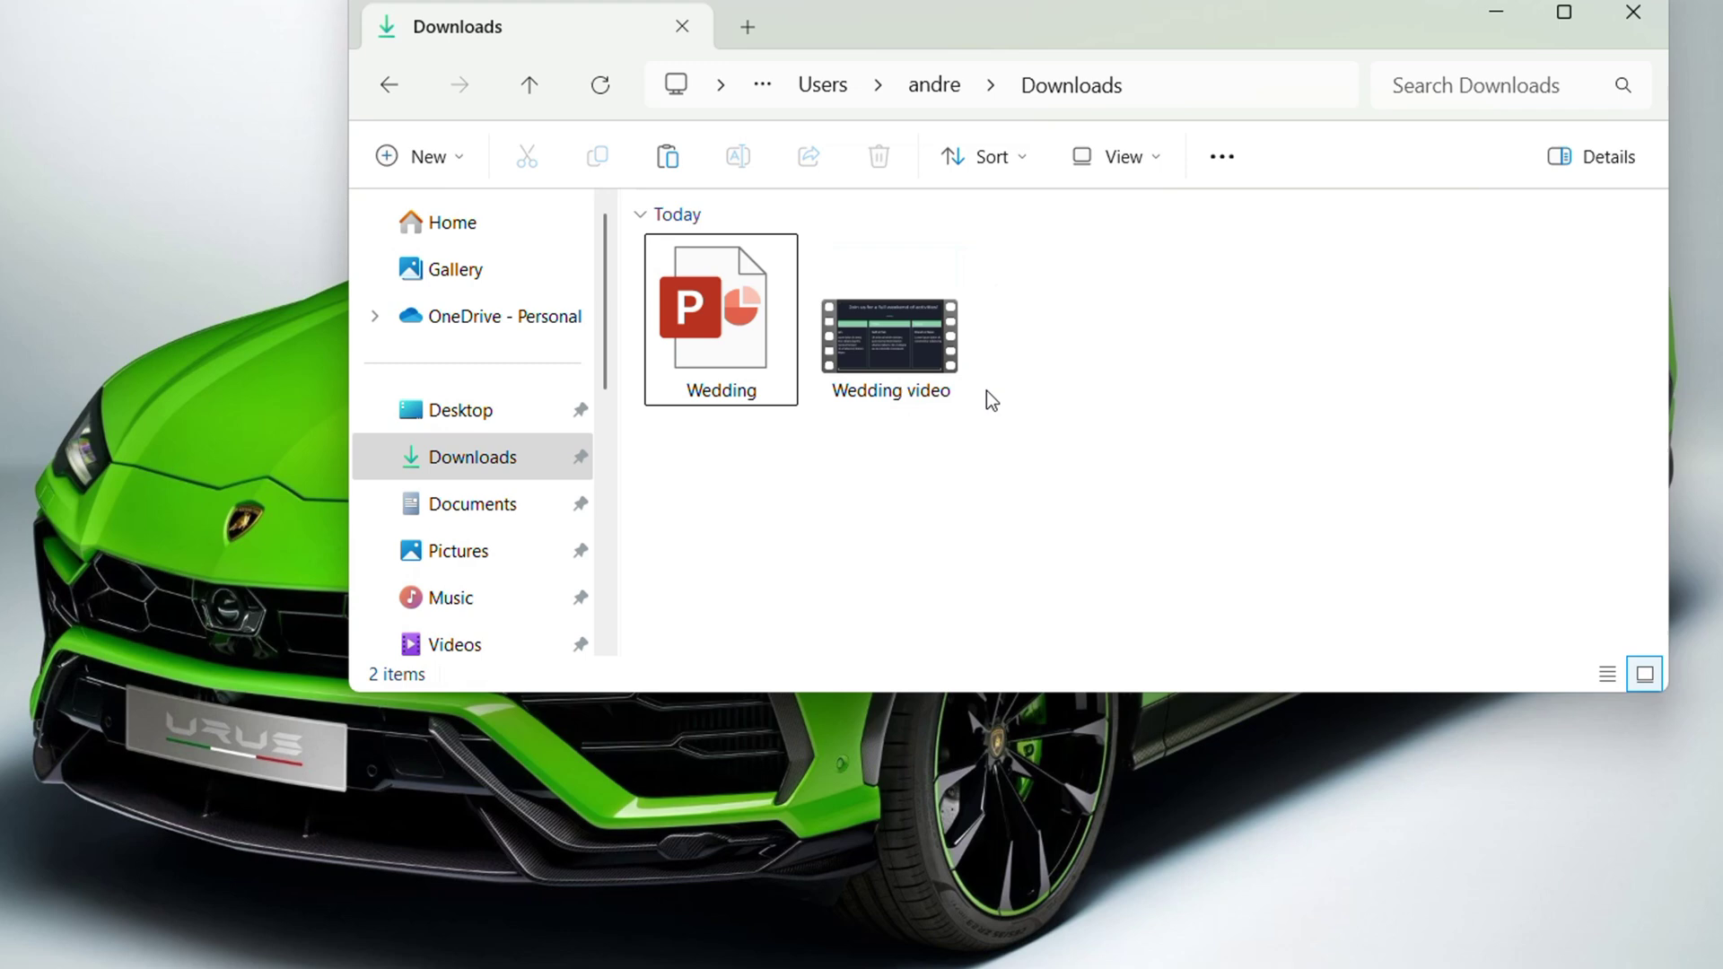
double_click(889, 355)
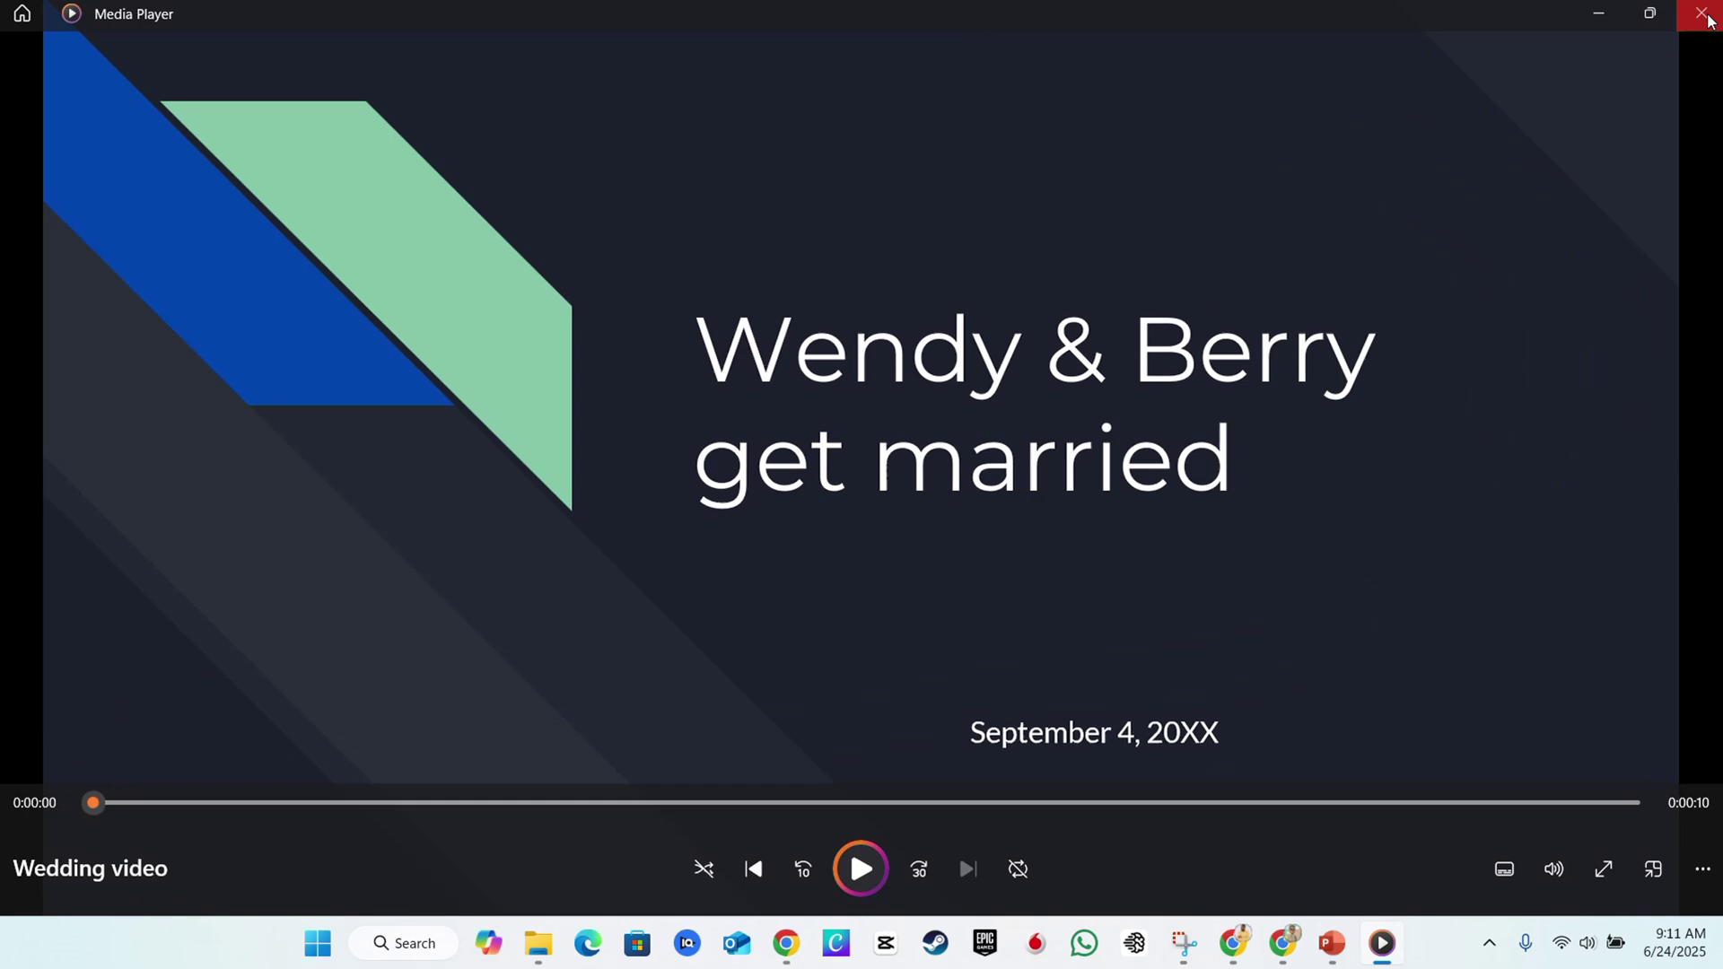
left_click(1709, 20)
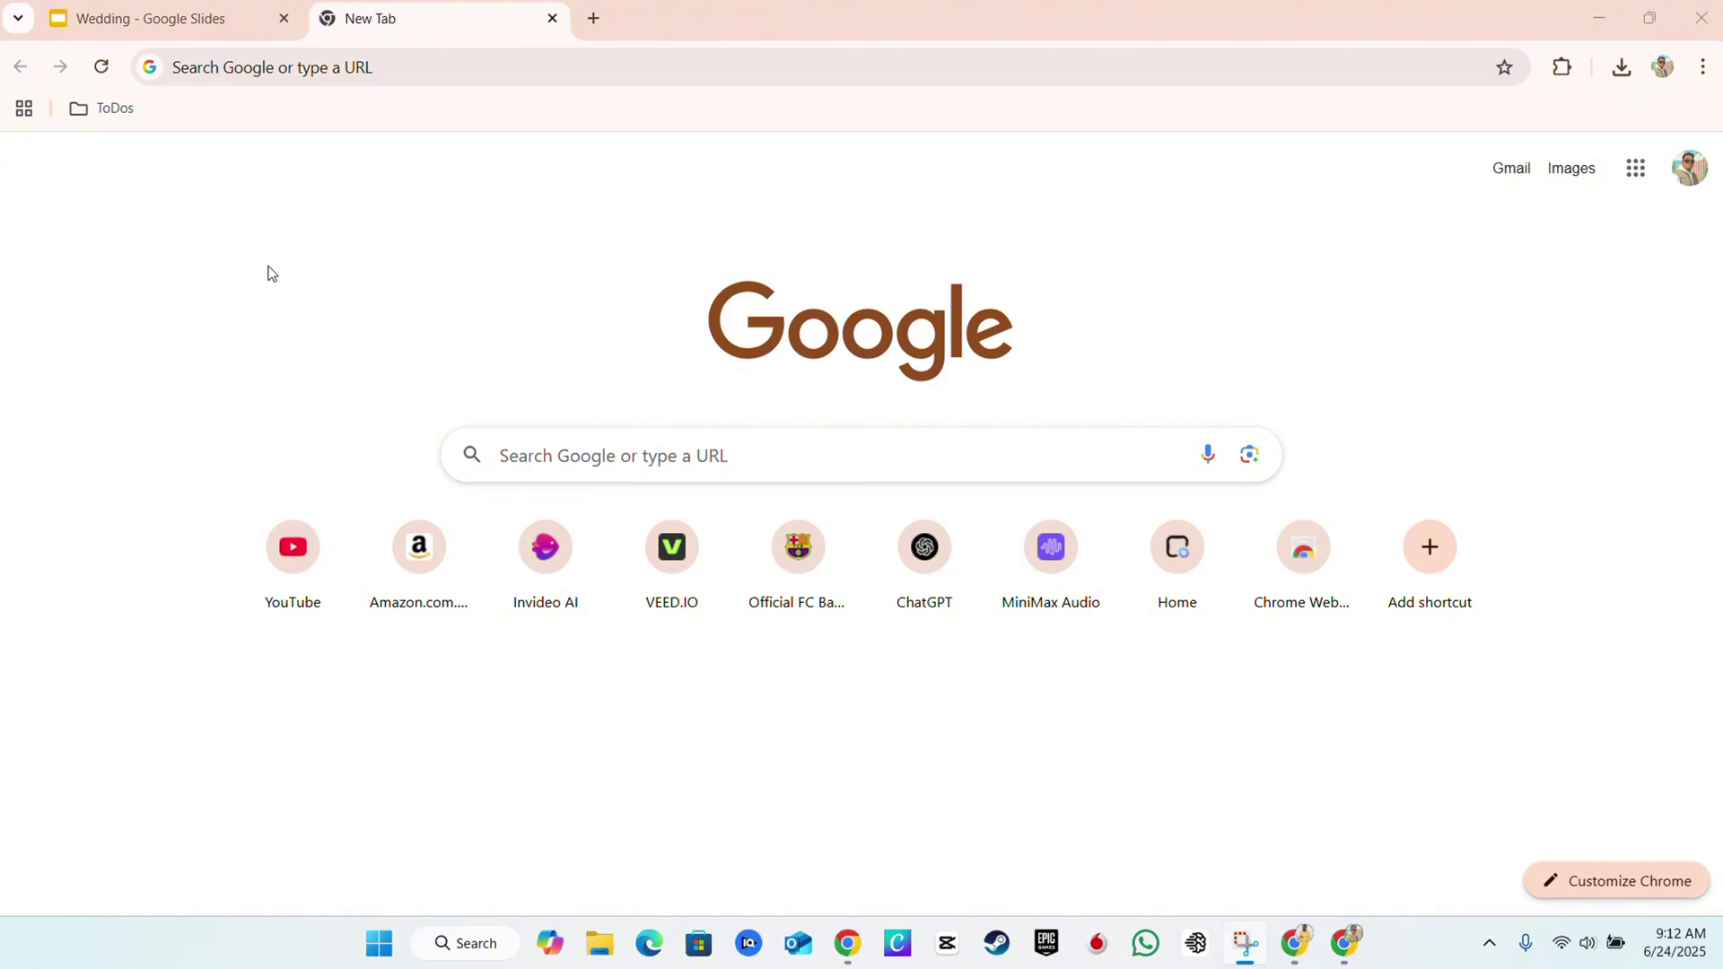
- Search Google for 'powerpoint to mp4' and open the 'PPTX to MP4 - online-convert.com' result
left_click(305, 70)
left_click(310, 114)
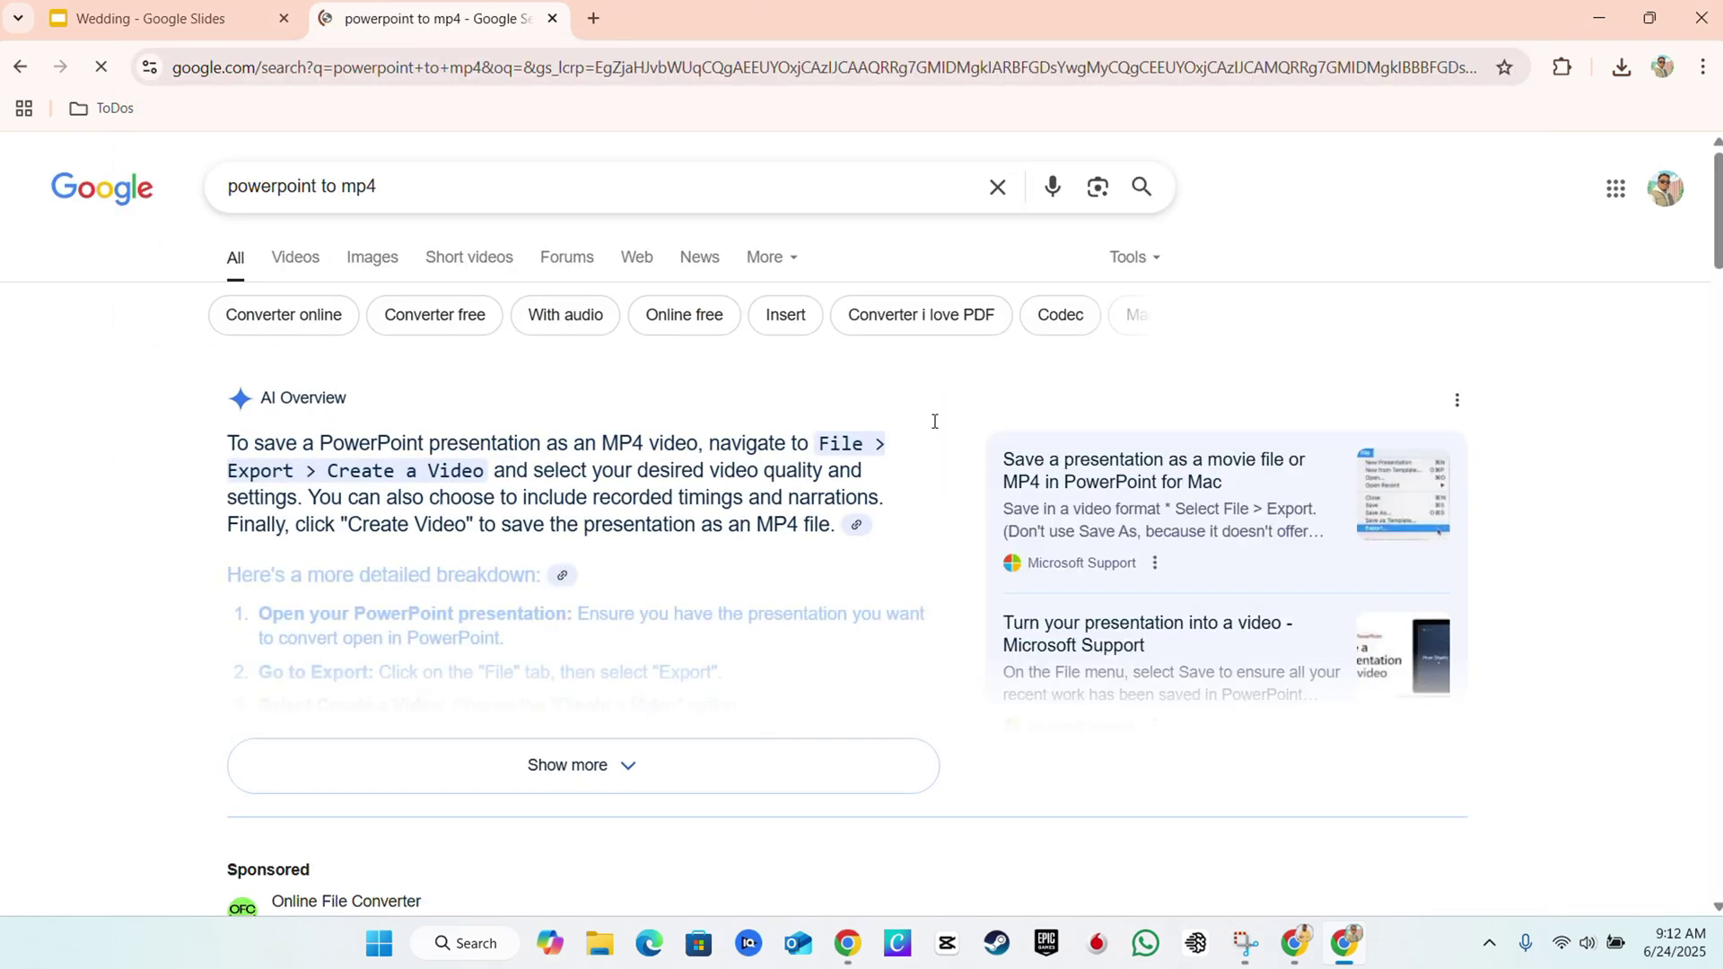
scroll(750, 462, "down", 5)
scroll(687, 472, "down", 5)
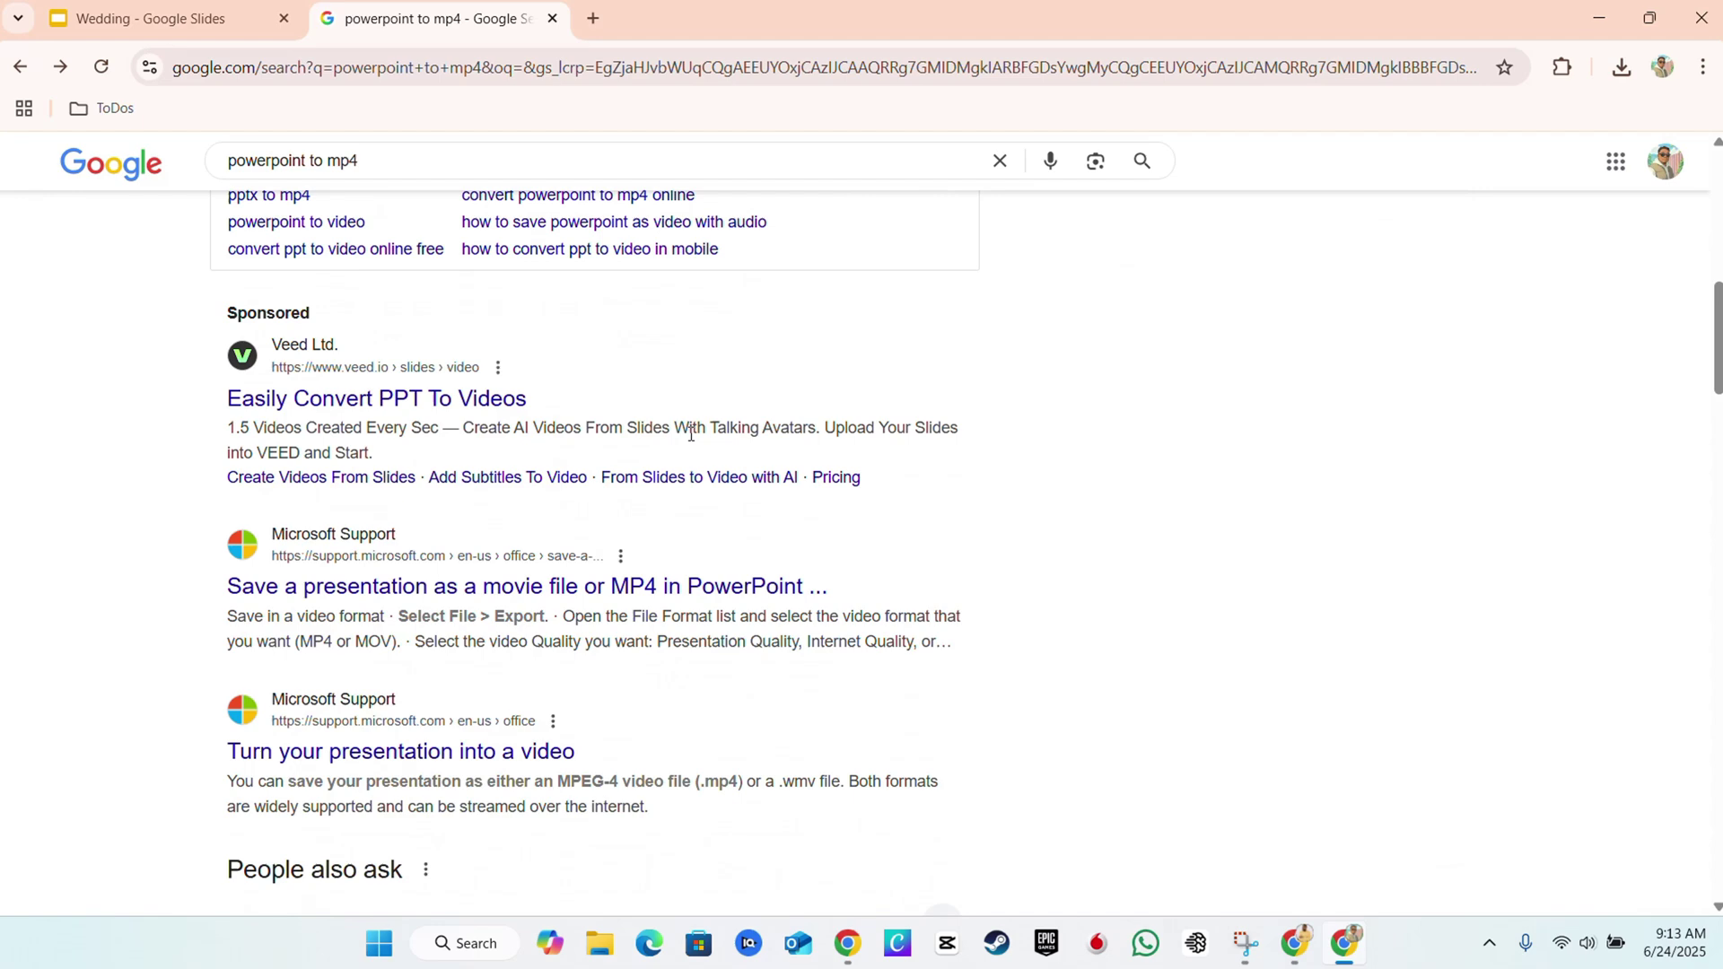
scroll(685, 431, "down", 5)
scroll(684, 430, "down", 3)
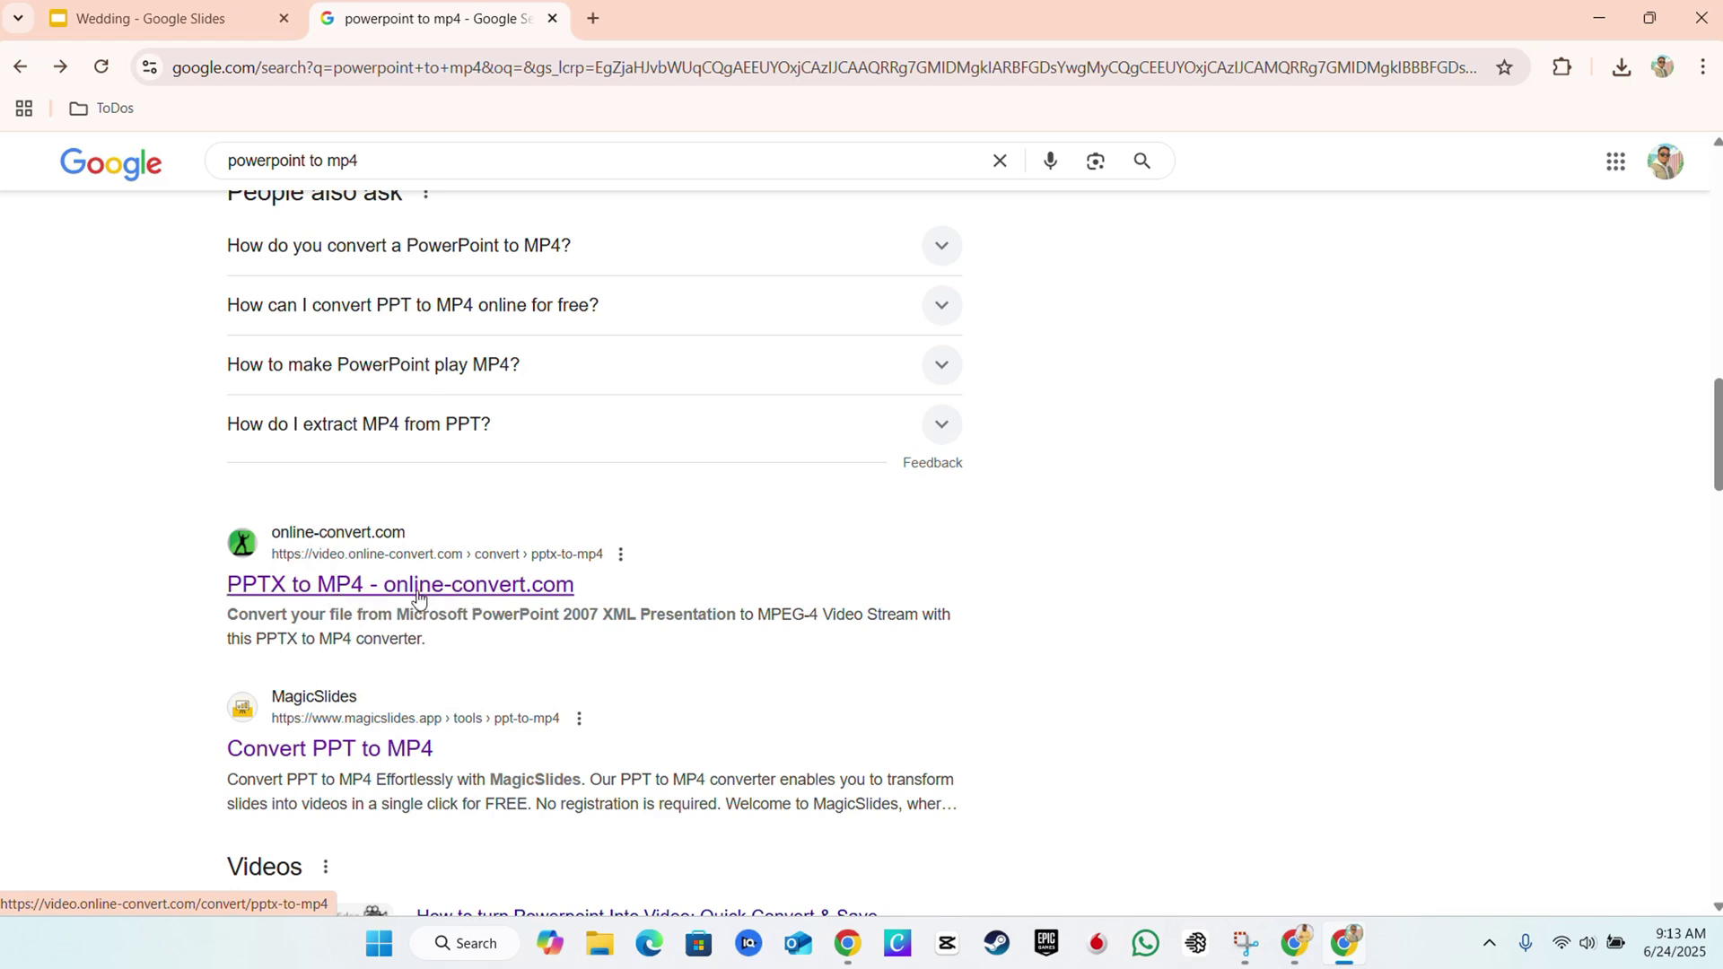
left_click(439, 588)
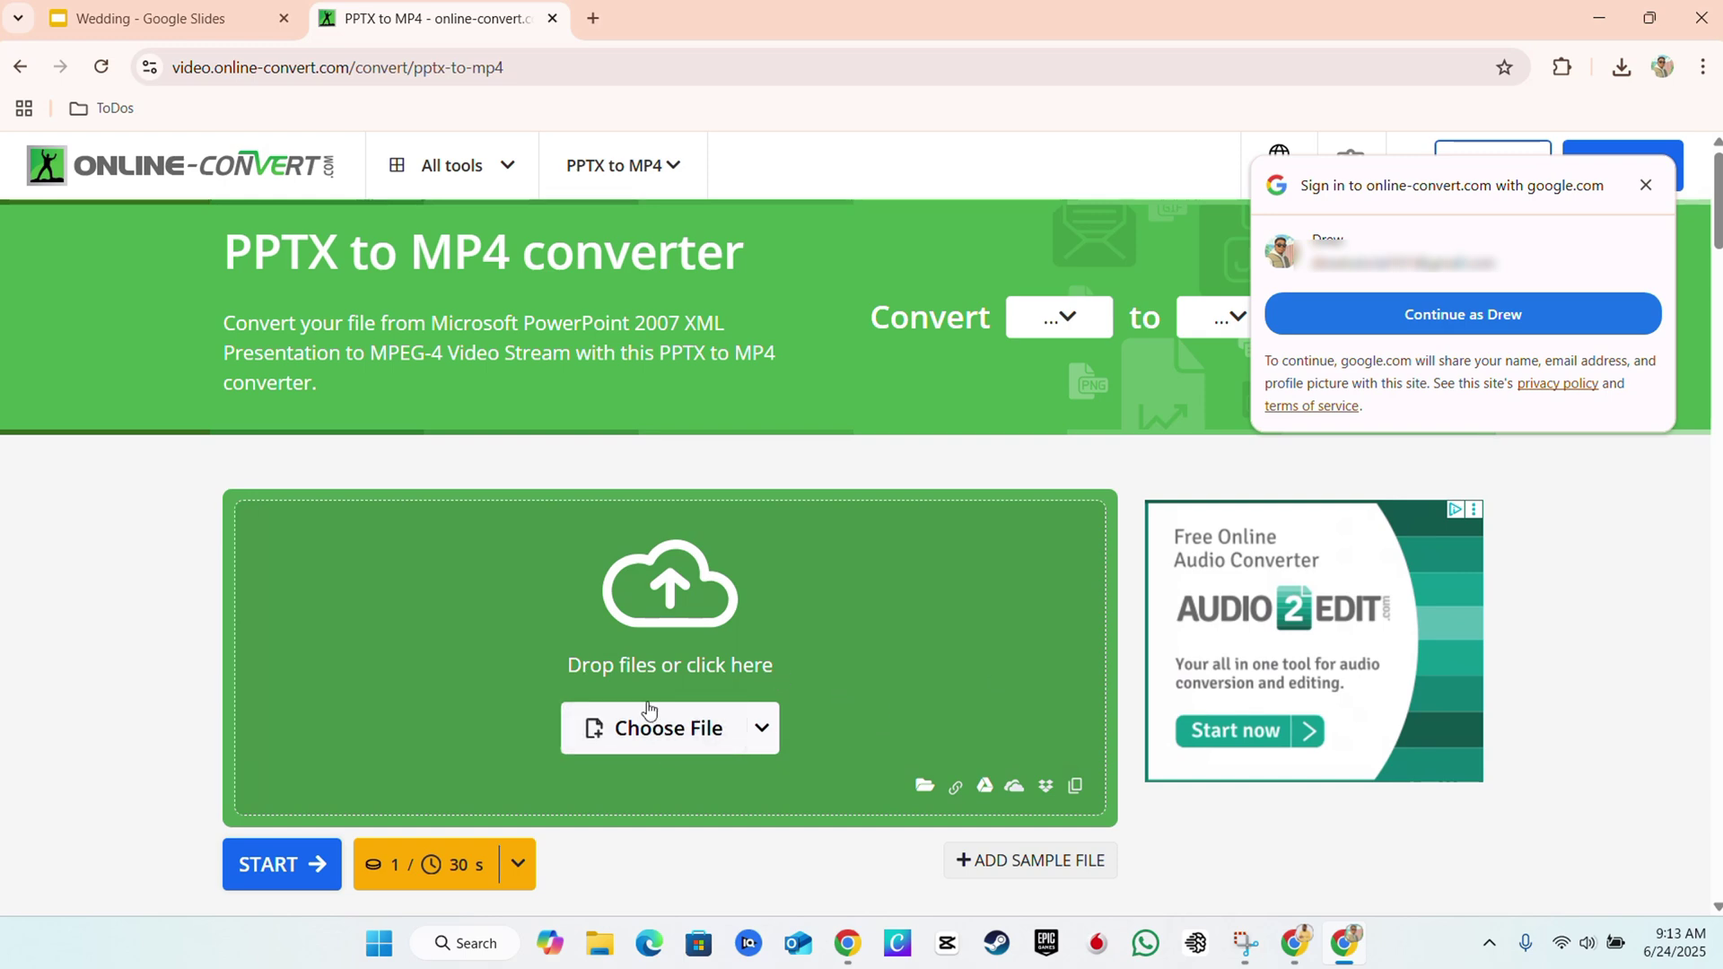
- Dismiss the sign-in popup and upload Wedding.pptx from Downloads to the converter
left_click(1645, 185)
scroll(600, 725, "down", 6)
scroll(599, 725, "up", 6)
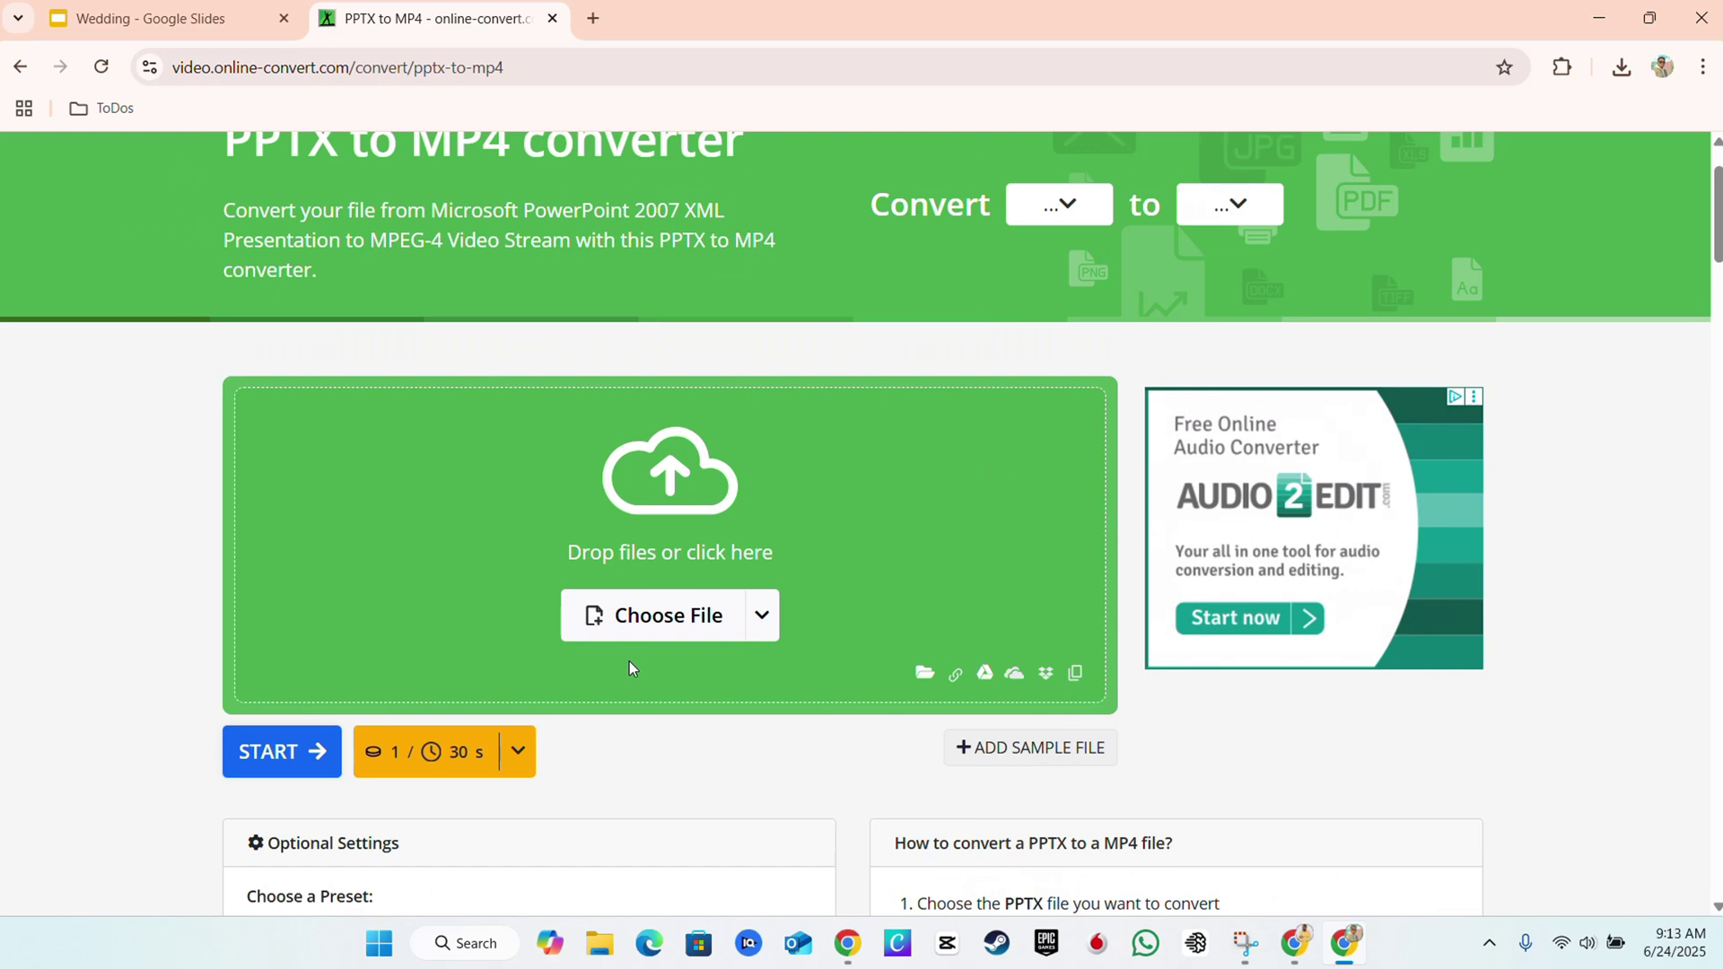
scroll(630, 665, "down", 1)
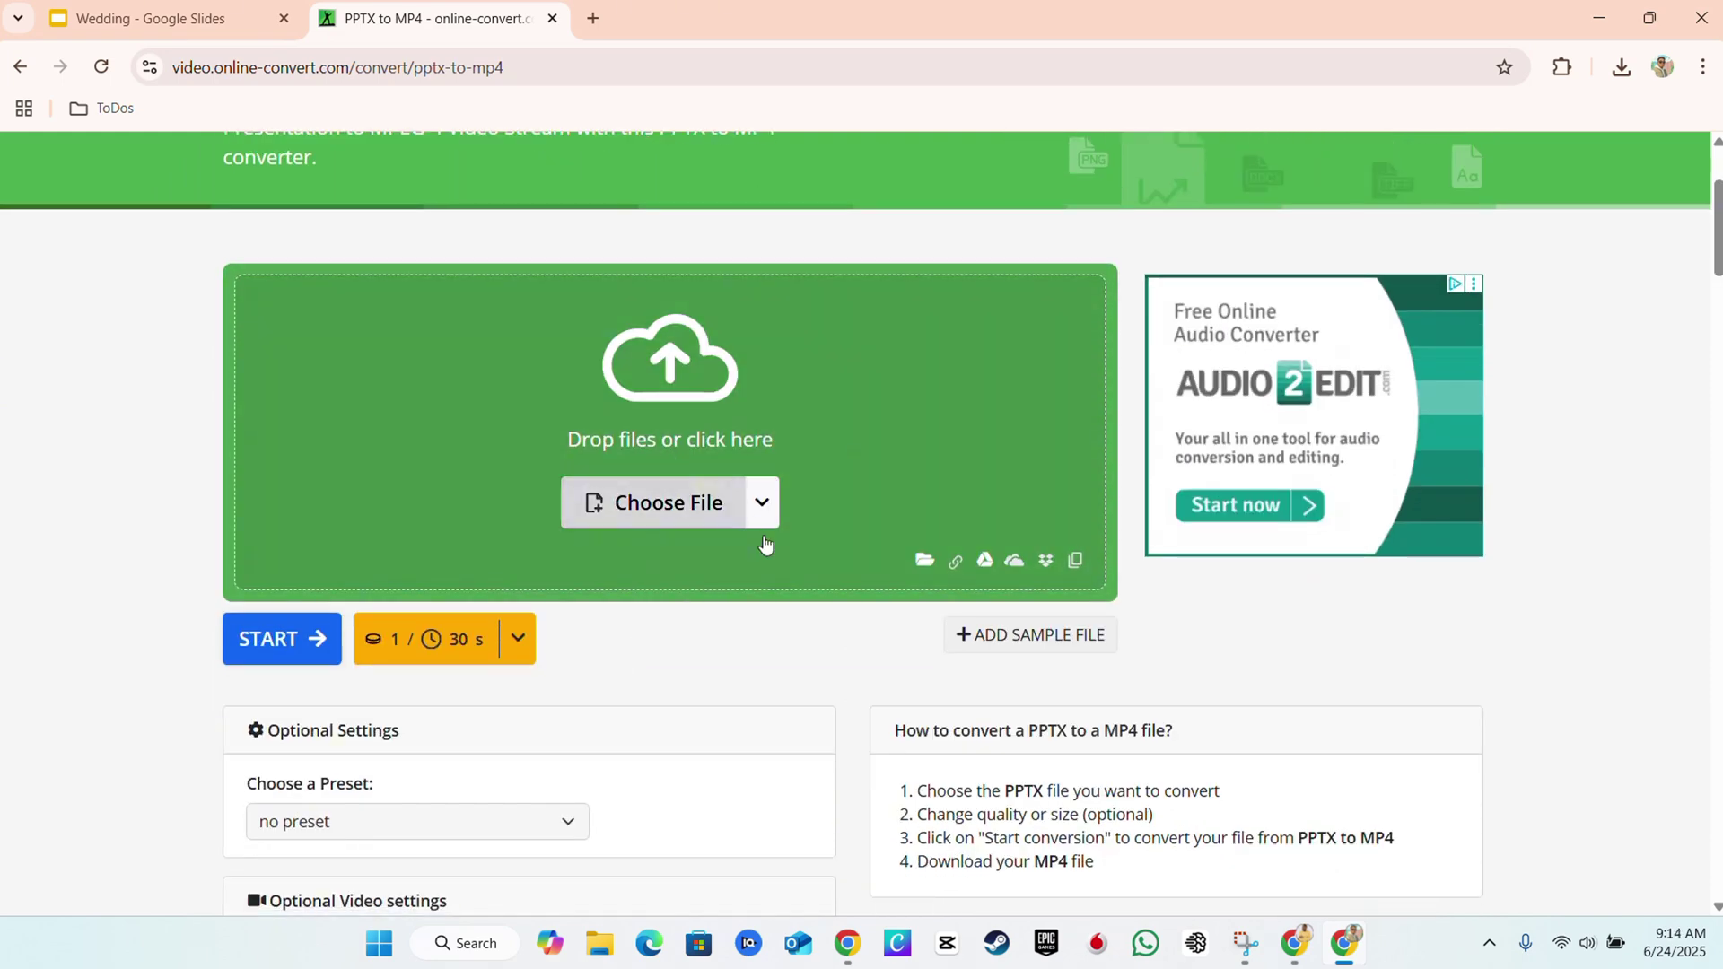
left_click(654, 508)
left_click(377, 245)
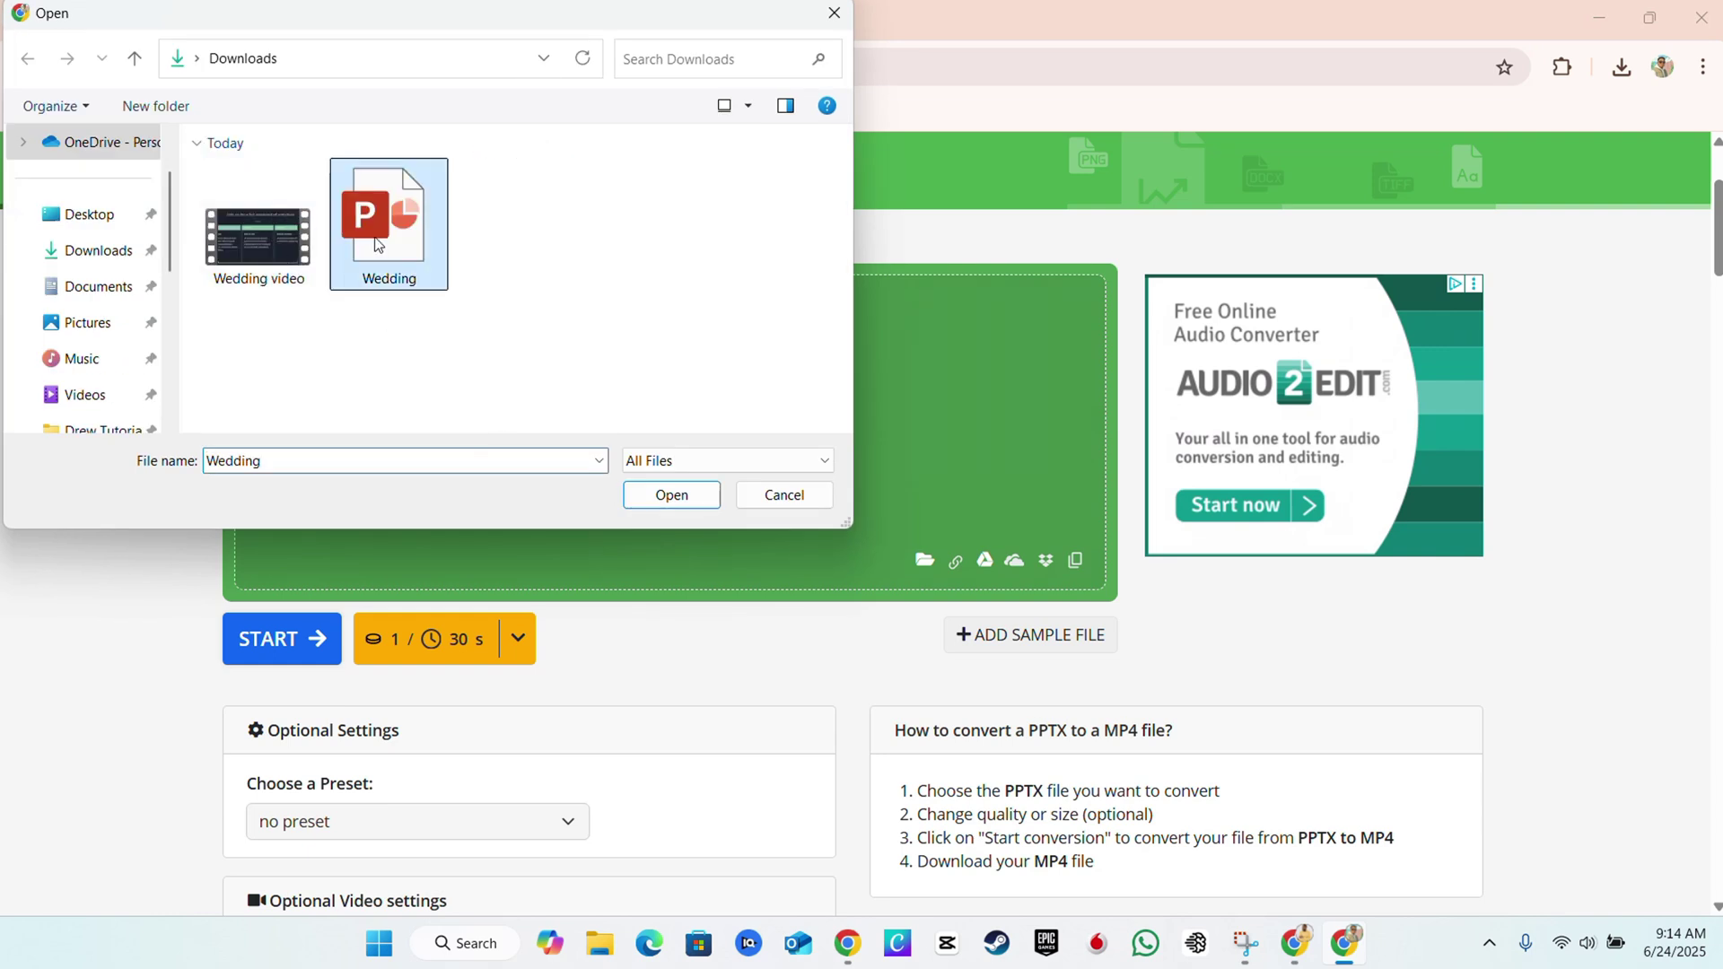
left_click(675, 504)
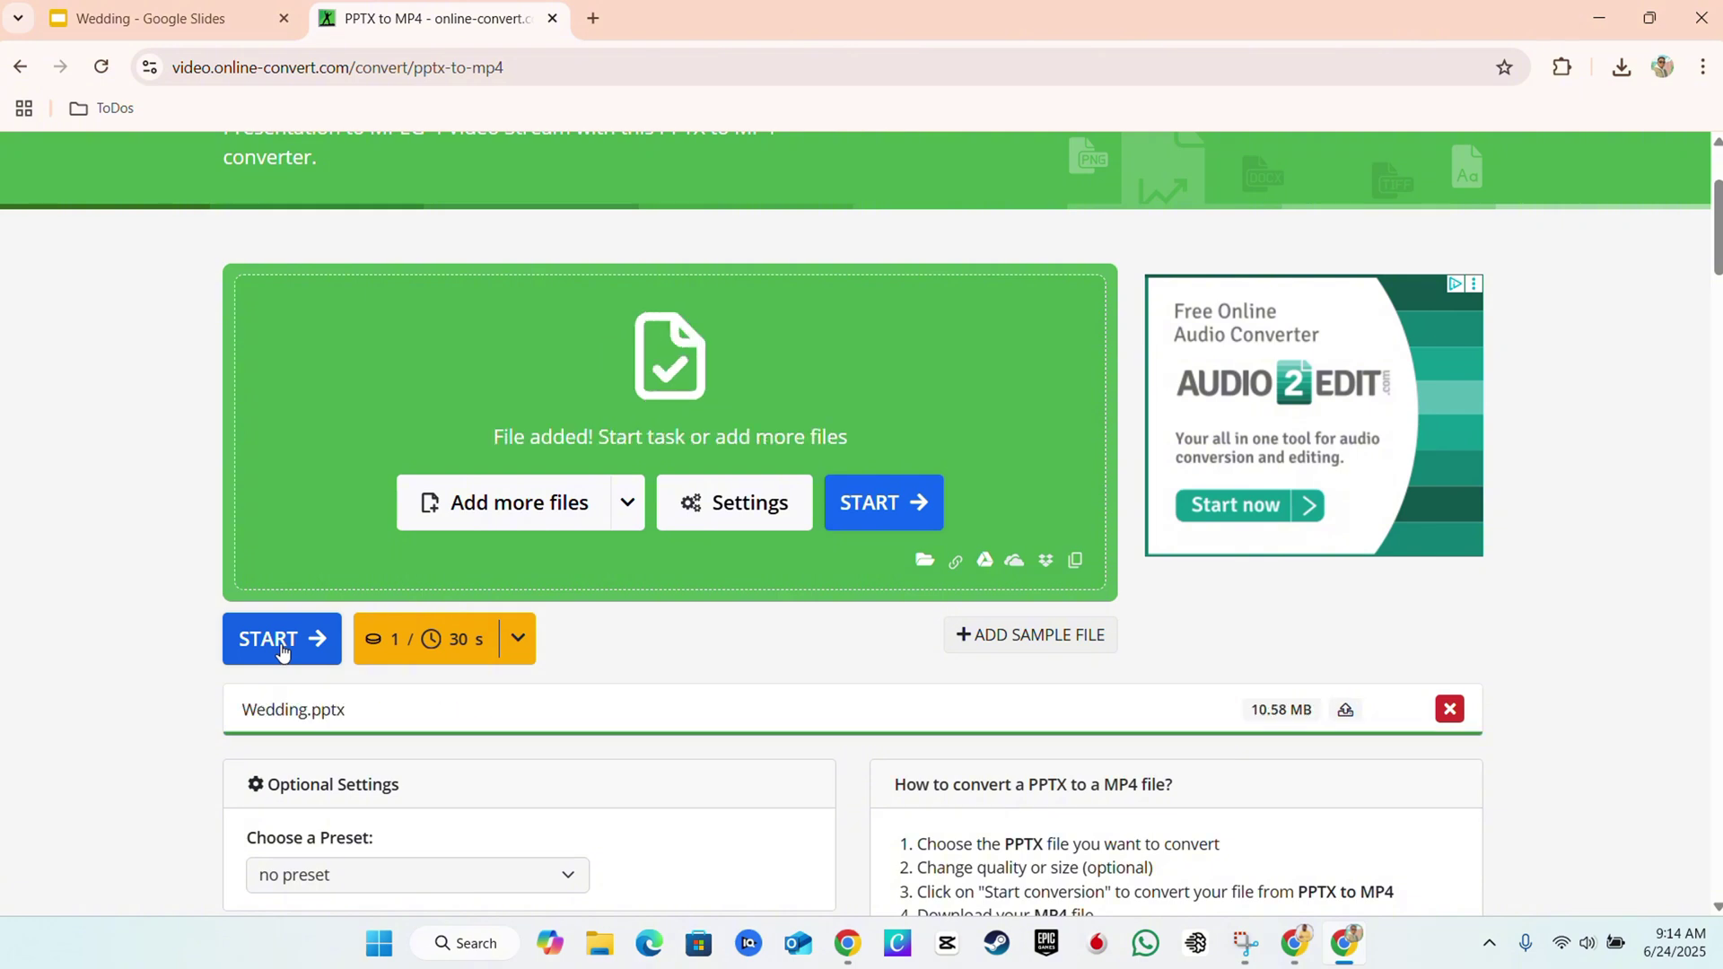
scroll(438, 794, "down", 1)
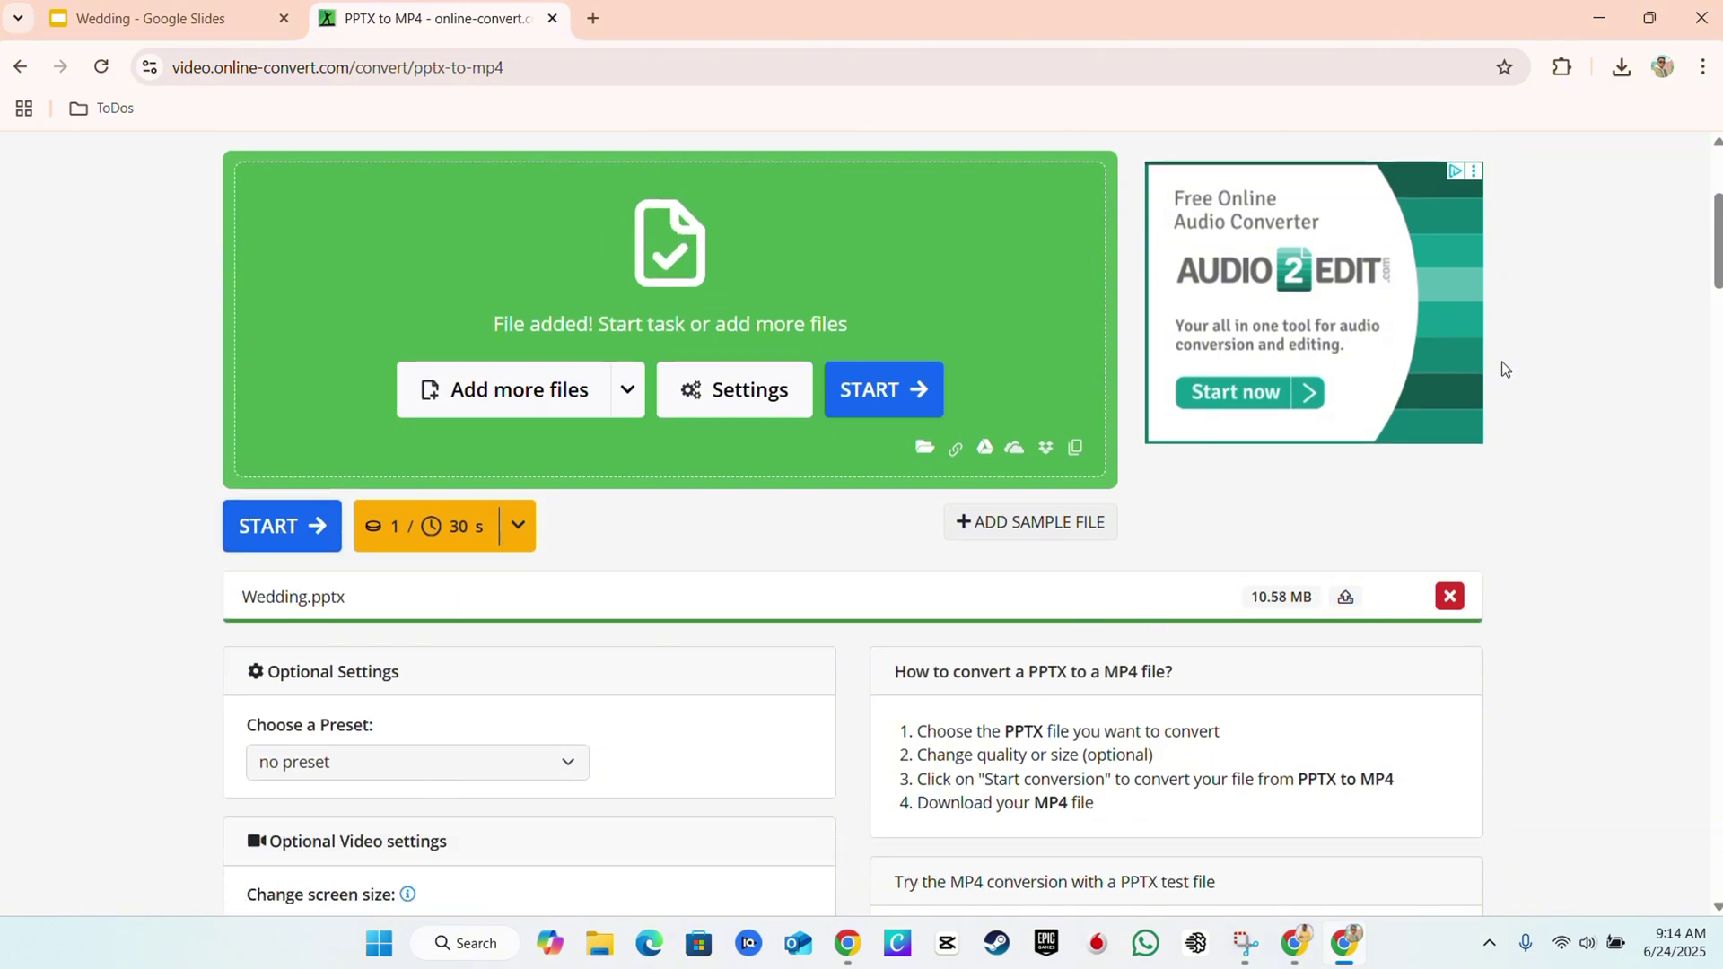
scroll(1505, 369, "up", 3)
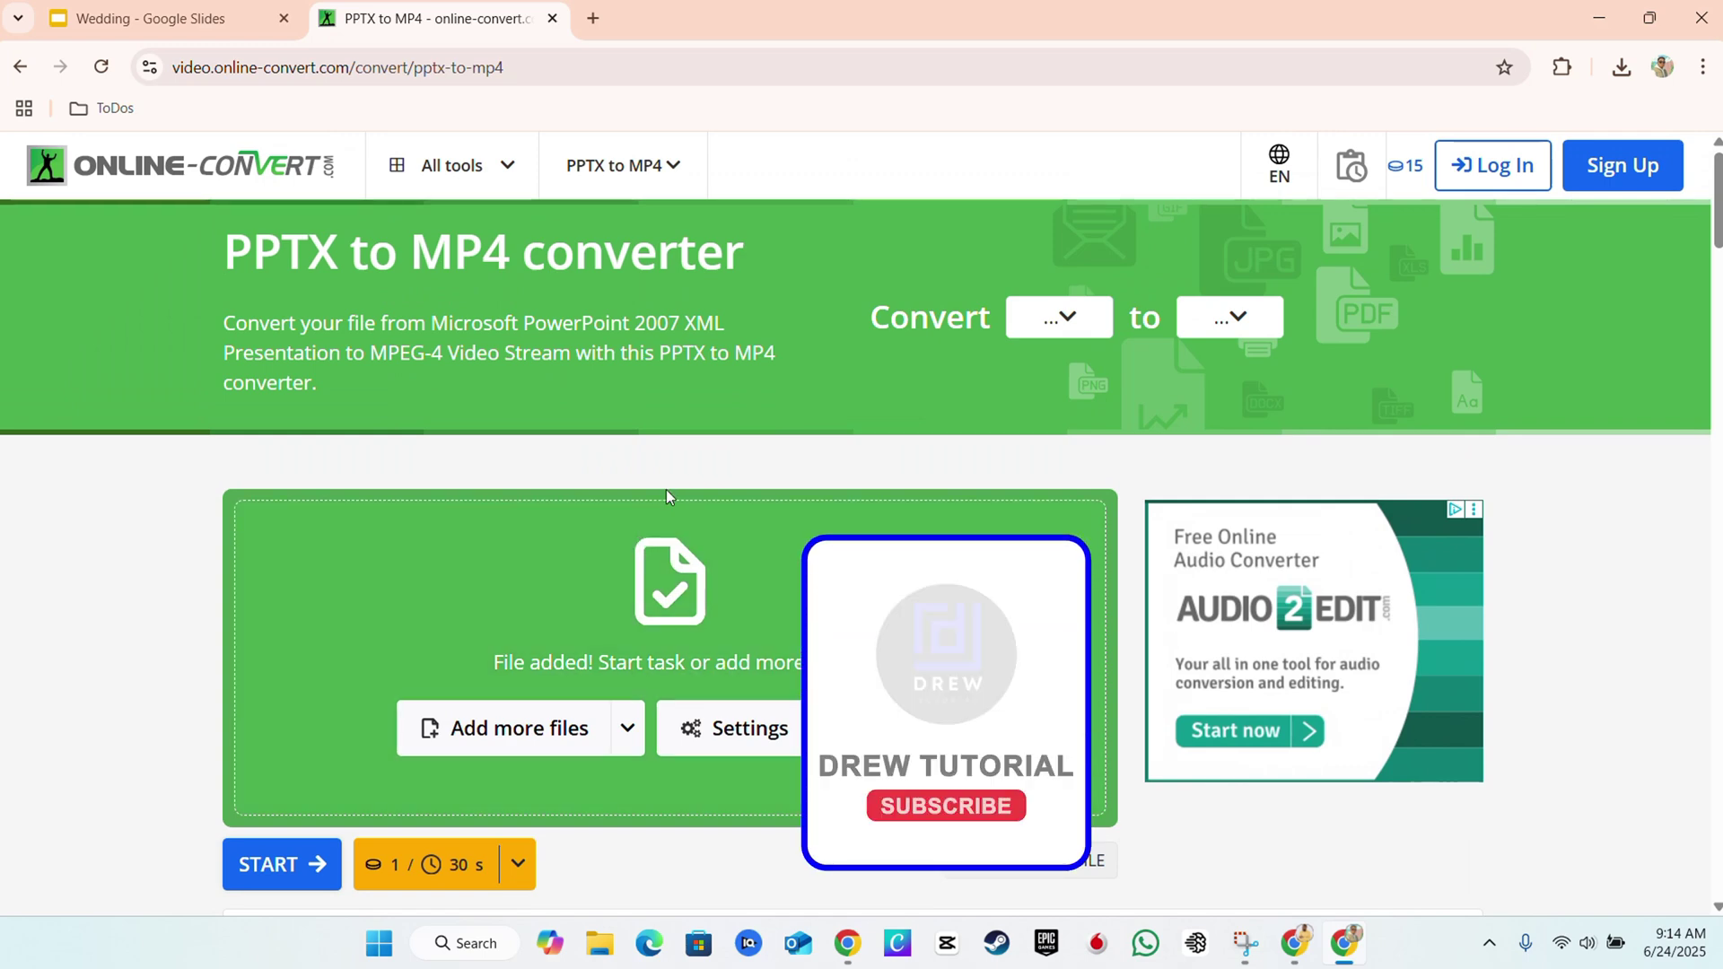